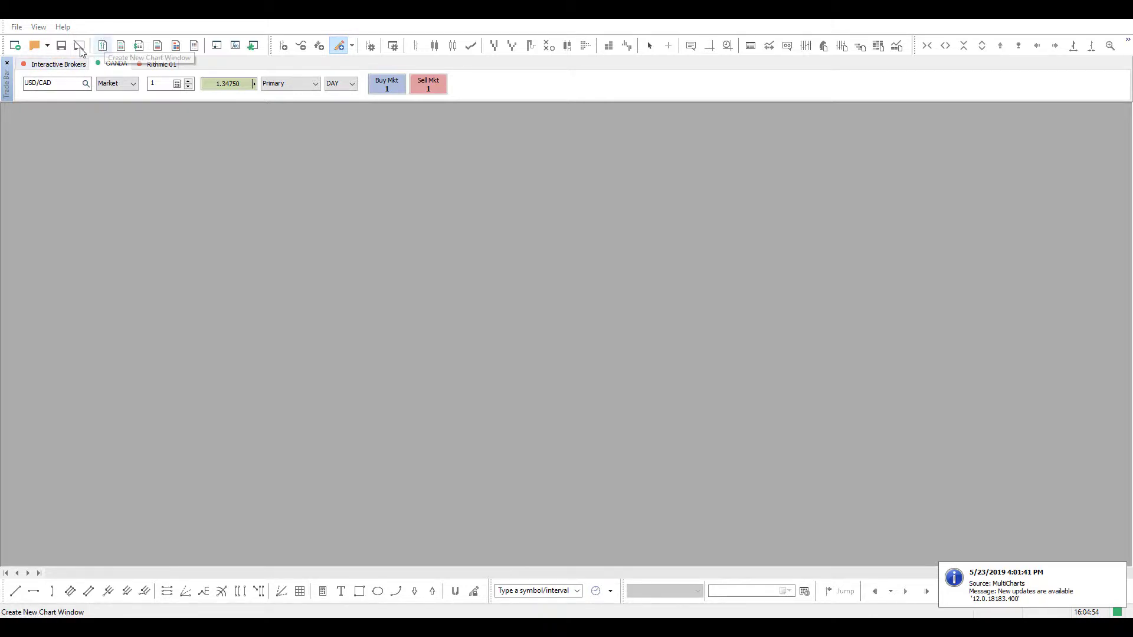
# Create a new chart window showing USD/CAD 1-minute bars from OANDA.
pyautogui.moveTo(66, 83); pyautogui.dragTo(20, 94)
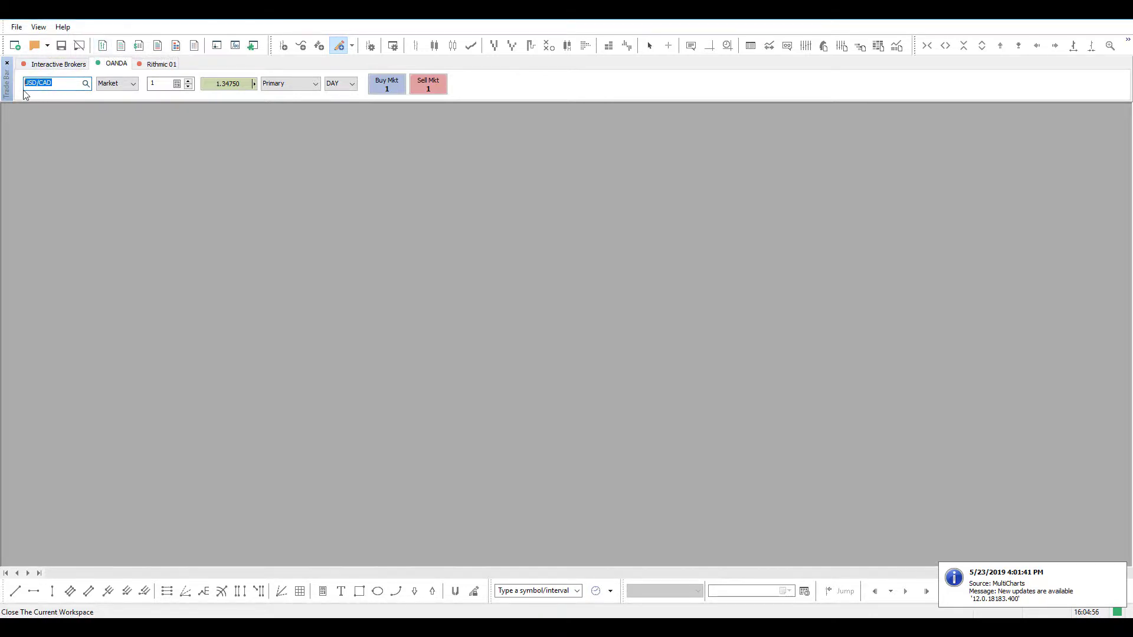
pyautogui.click(103, 44)
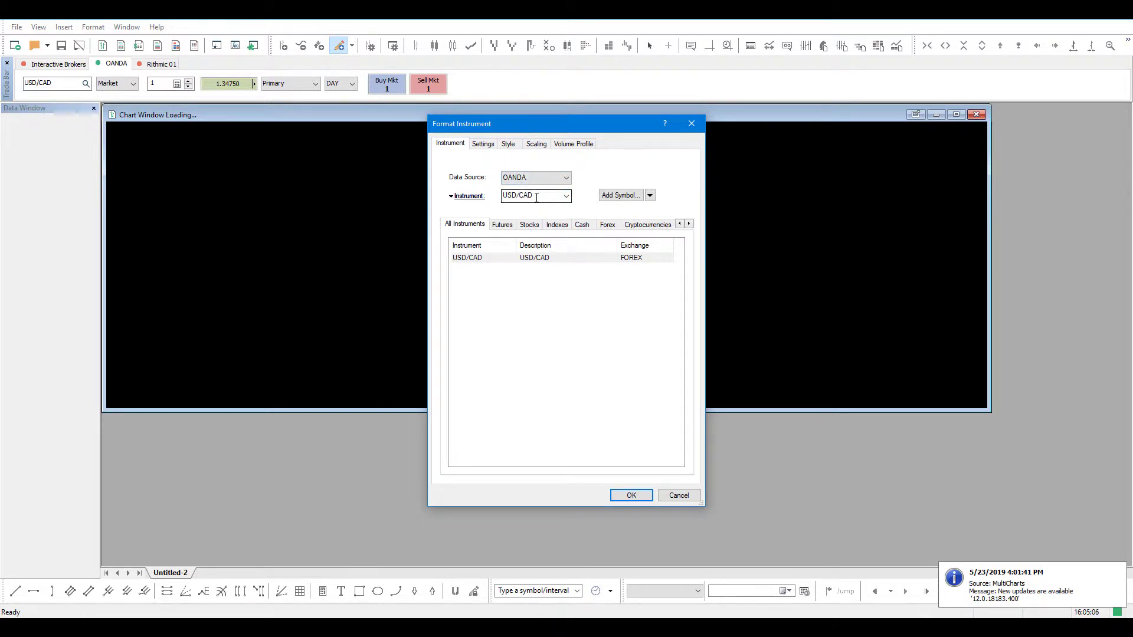
pyautogui.click(538, 263)
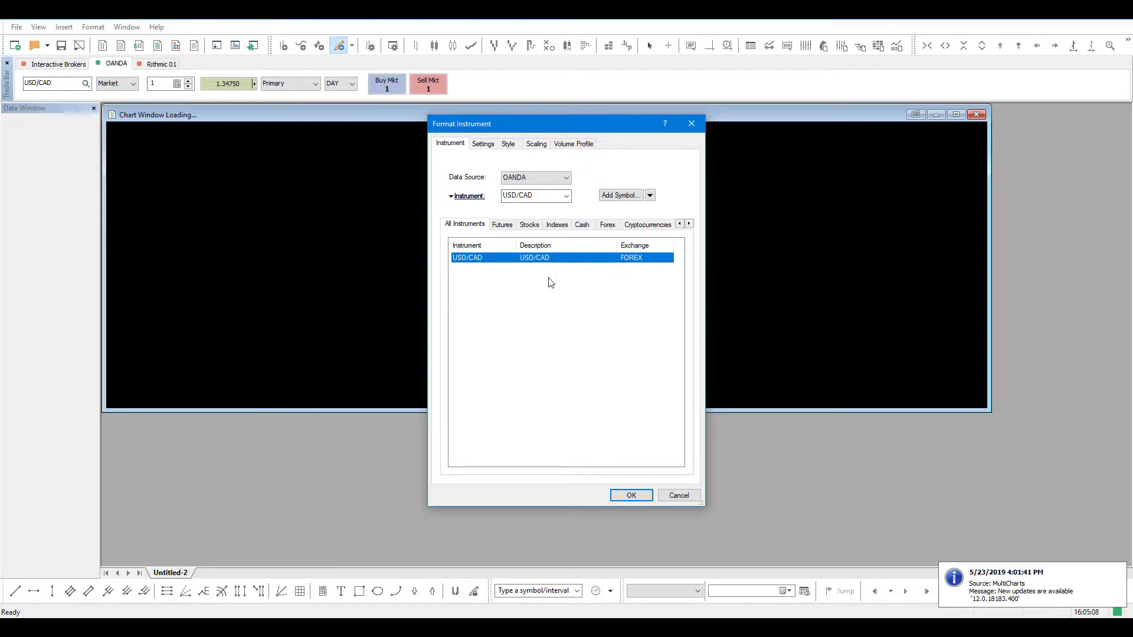
pyautogui.click(628, 495)
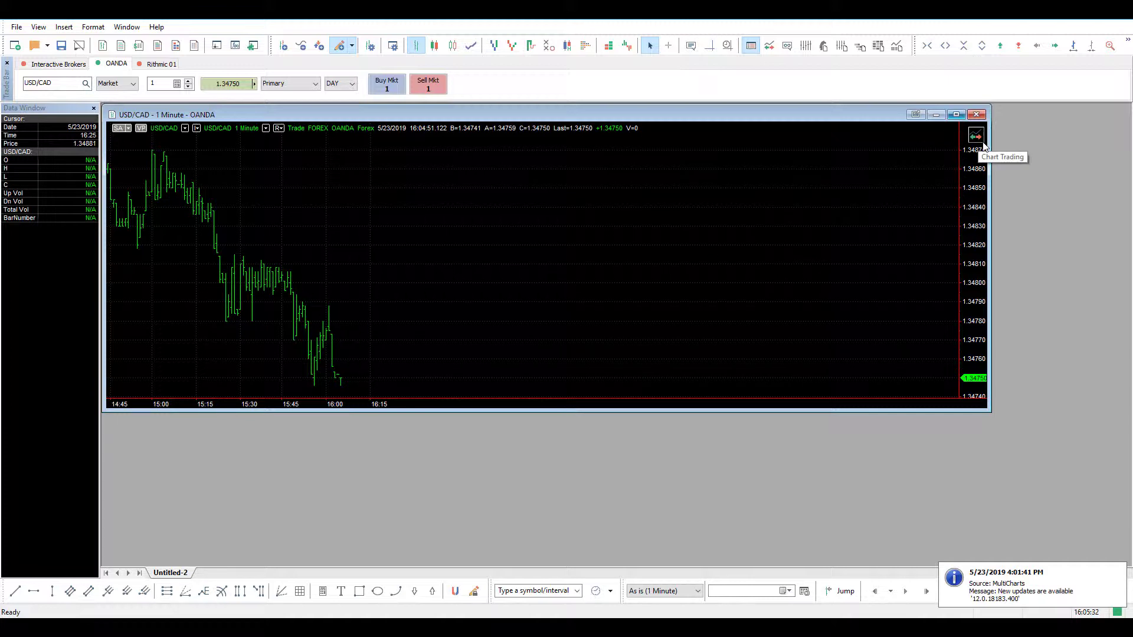
pyautogui.rightClick(876, 270)
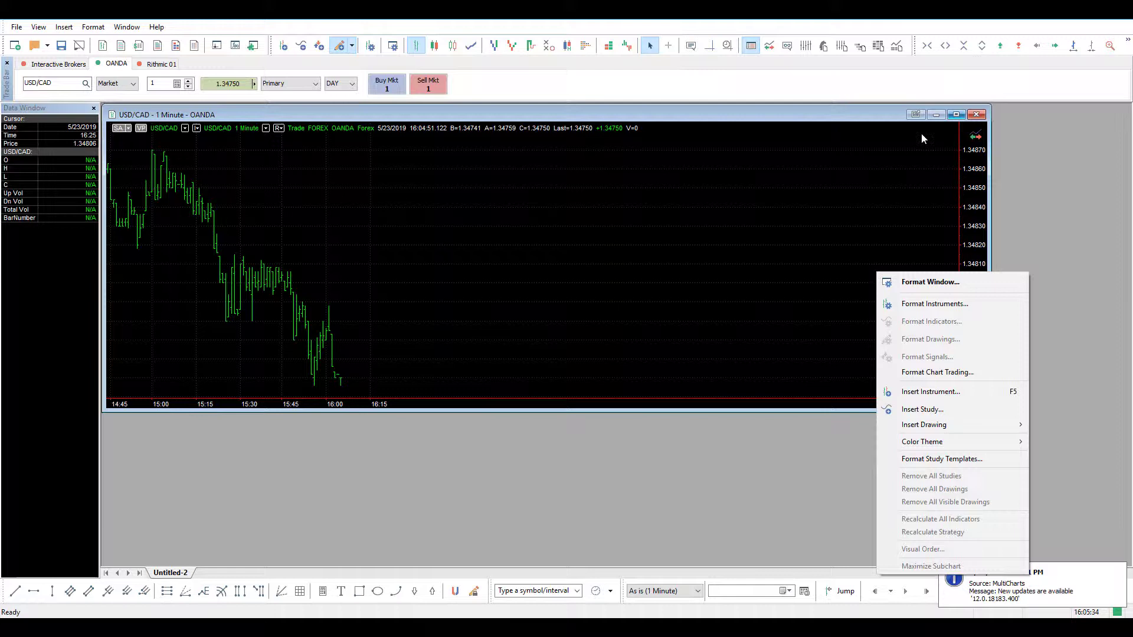
pyautogui.click(939, 136)
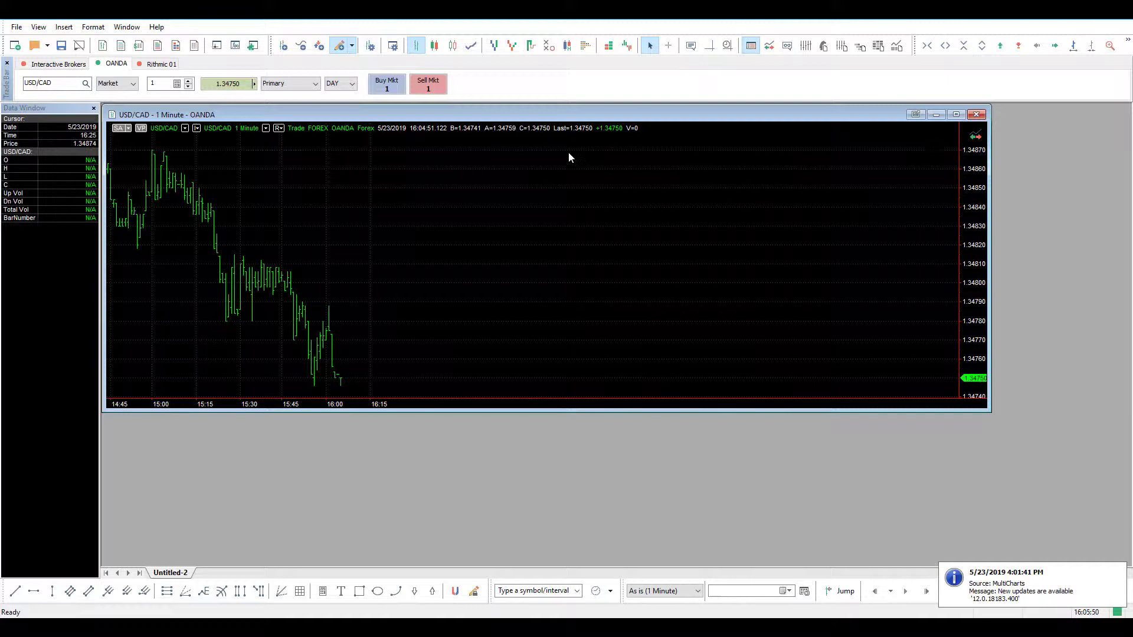
pyautogui.click(60, 83)
pyautogui.click(61, 82)
pyautogui.doubleClick(62, 83)
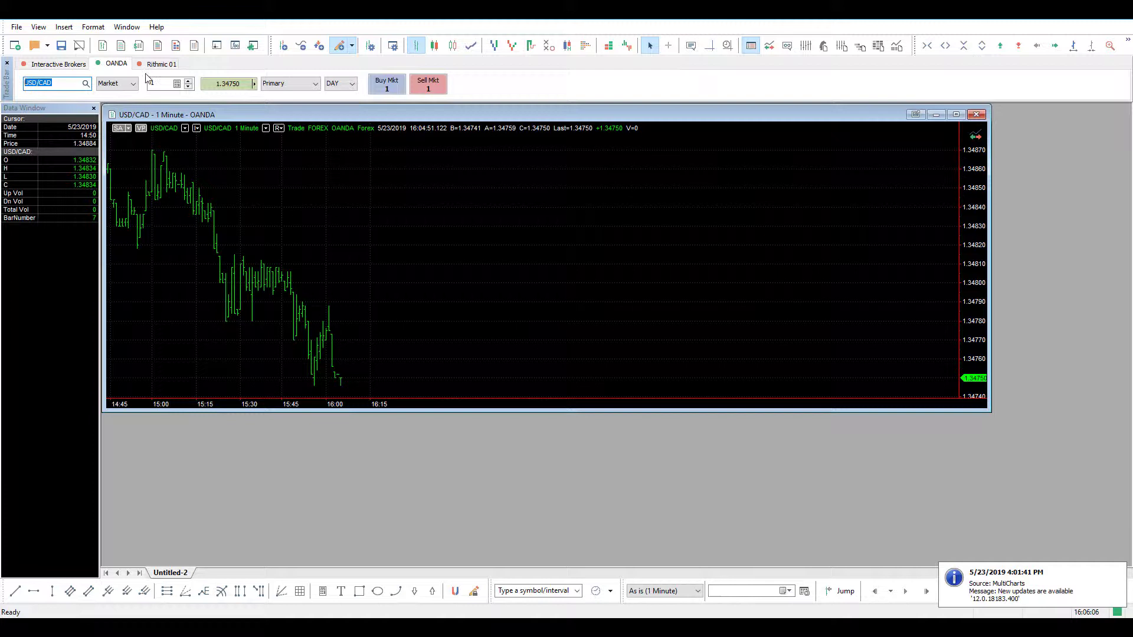
pyautogui.moveTo(65, 82); pyautogui.dragTo(29, 81)
pyautogui.write('U')
pyautogui.write('SD/')
pyautogui.write('CA')
pyautogui.write('D')
pyautogui.click(112, 82)
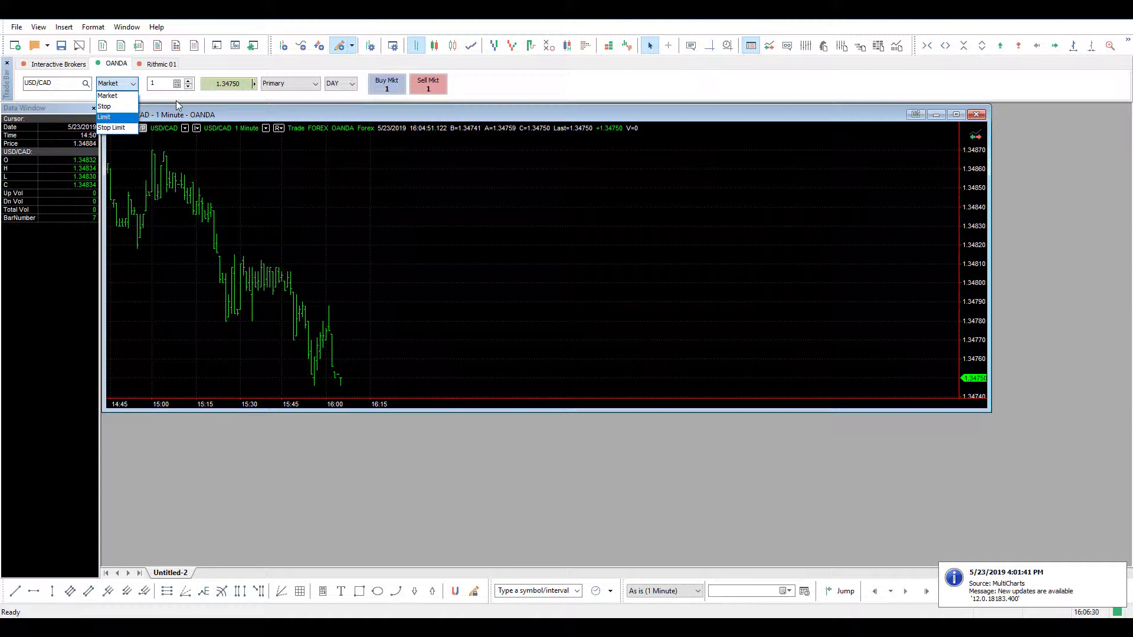
pyautogui.click(169, 83)
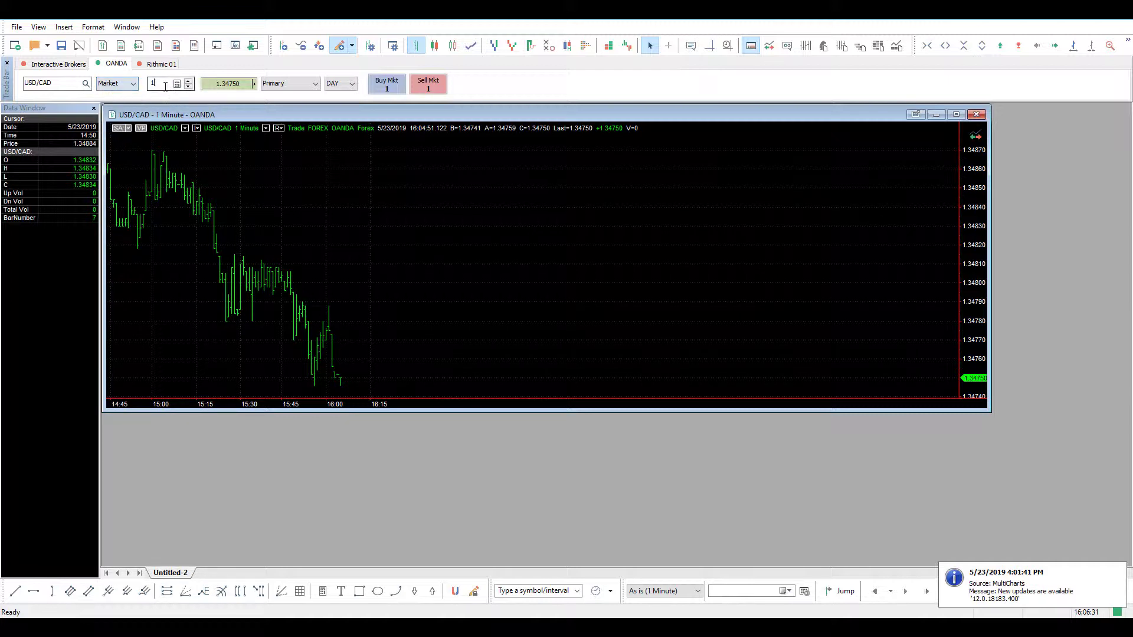
pyautogui.click(254, 84)
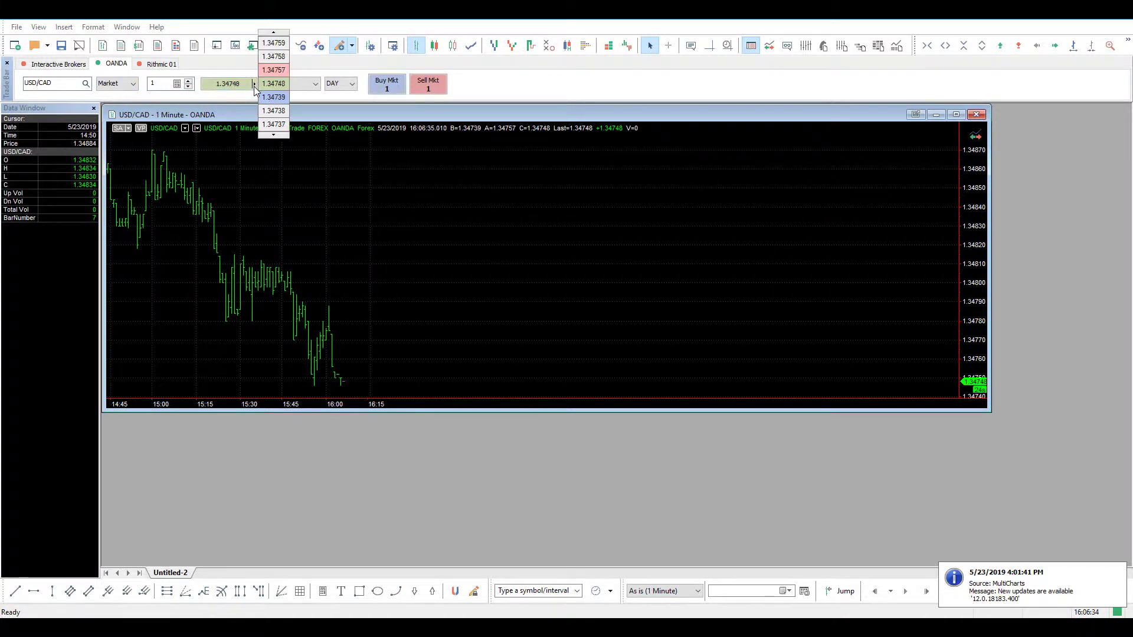
pyautogui.click(254, 86)
pyautogui.click(301, 84)
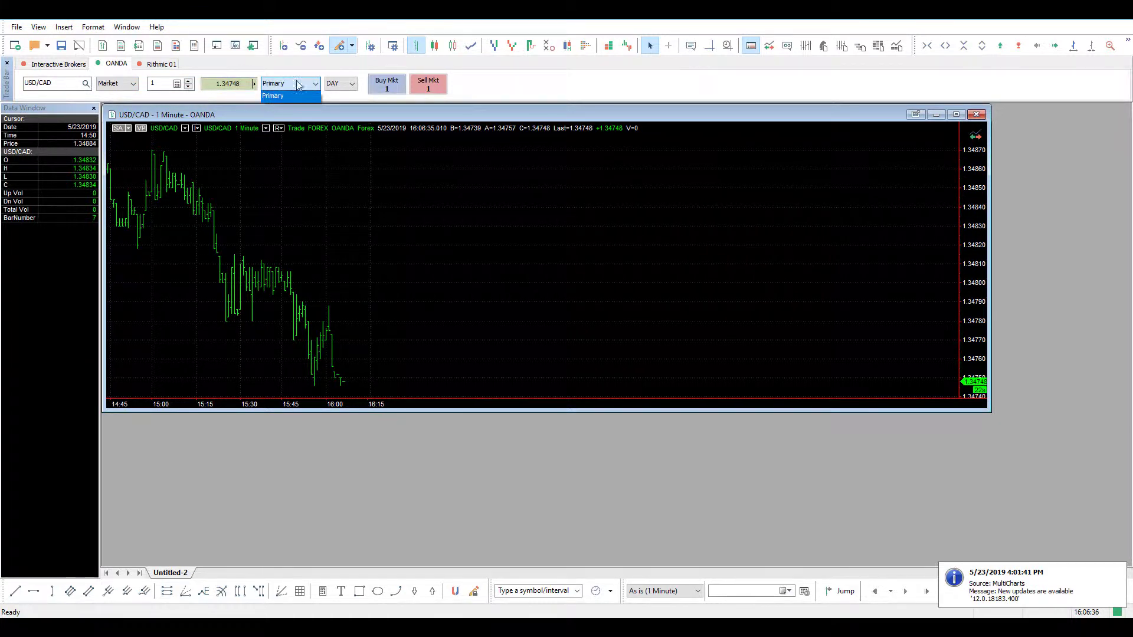
pyautogui.click(347, 86)
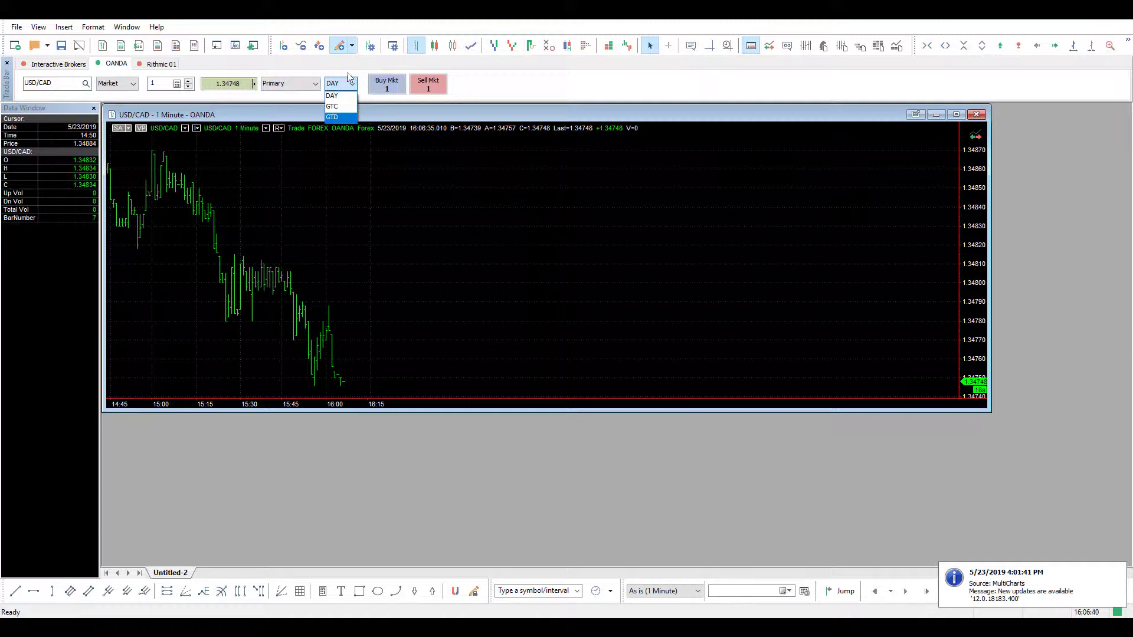
pyautogui.click(344, 95)
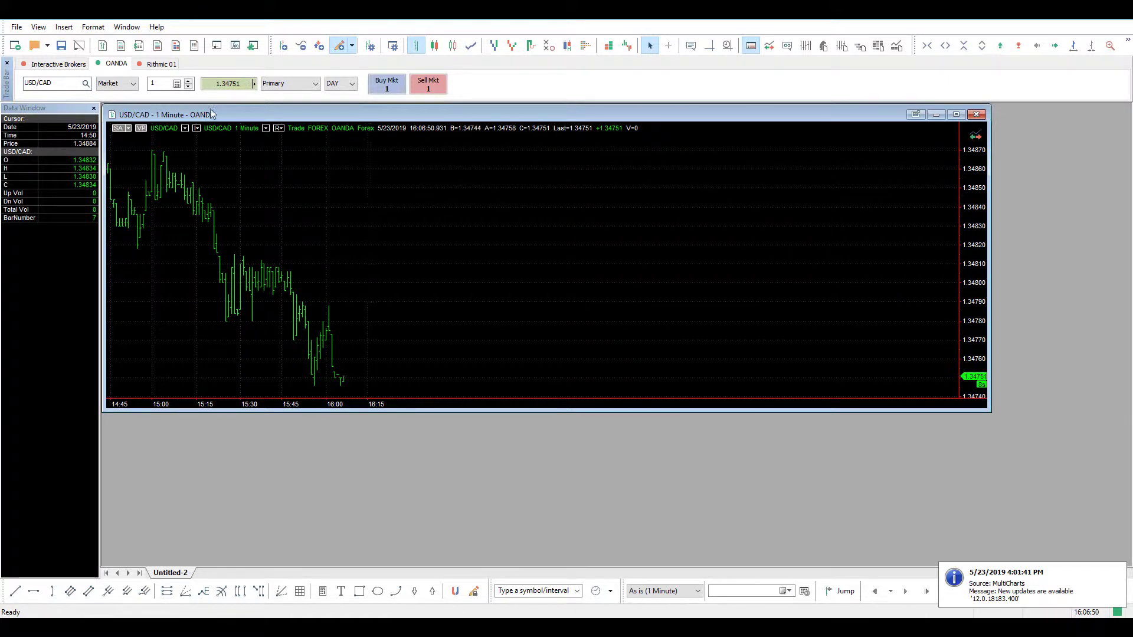
# Switch the order bar's order type through Stop and Limit to Stop Limit.
pyautogui.click(132, 83)
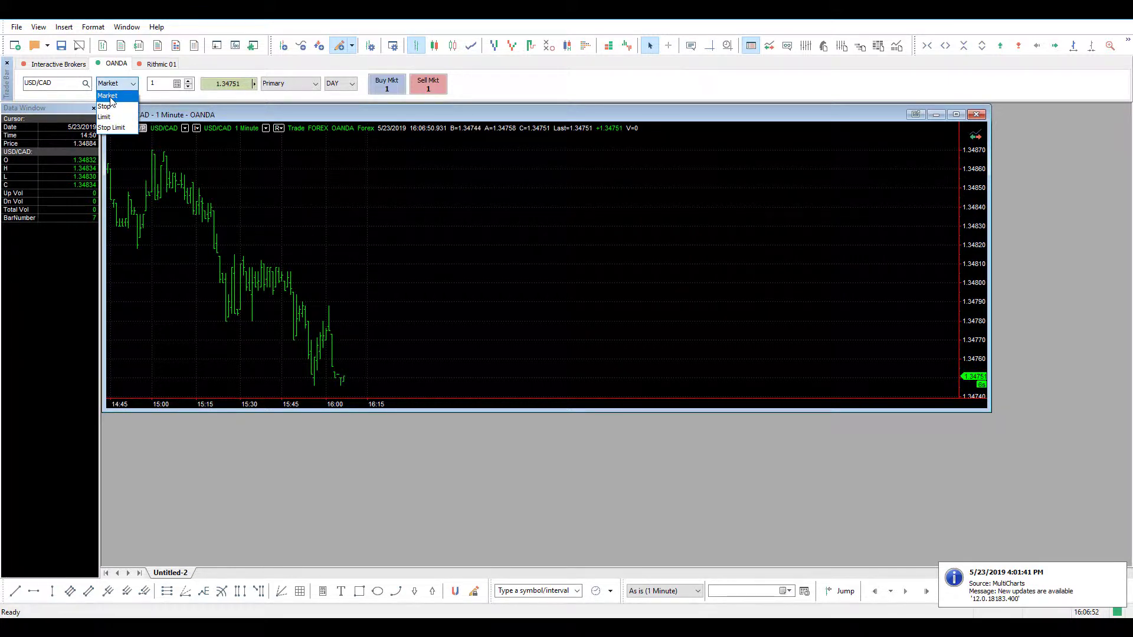
pyautogui.click(110, 107)
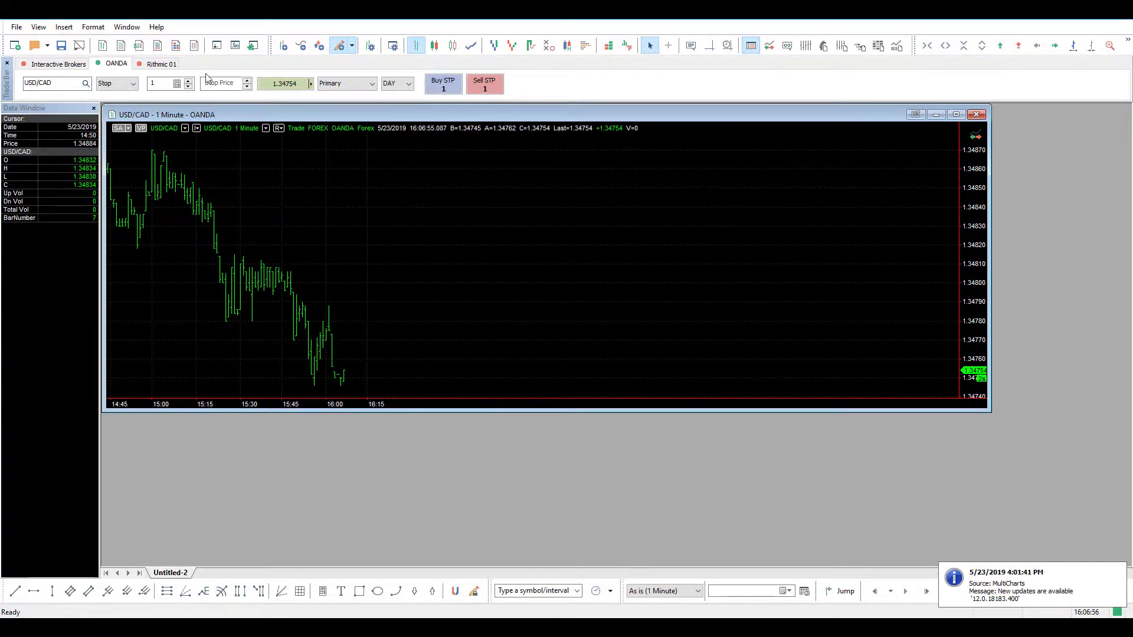
pyautogui.click(134, 83)
pyautogui.click(119, 119)
pyautogui.click(116, 85)
pyautogui.click(115, 131)
pyautogui.click(224, 79)
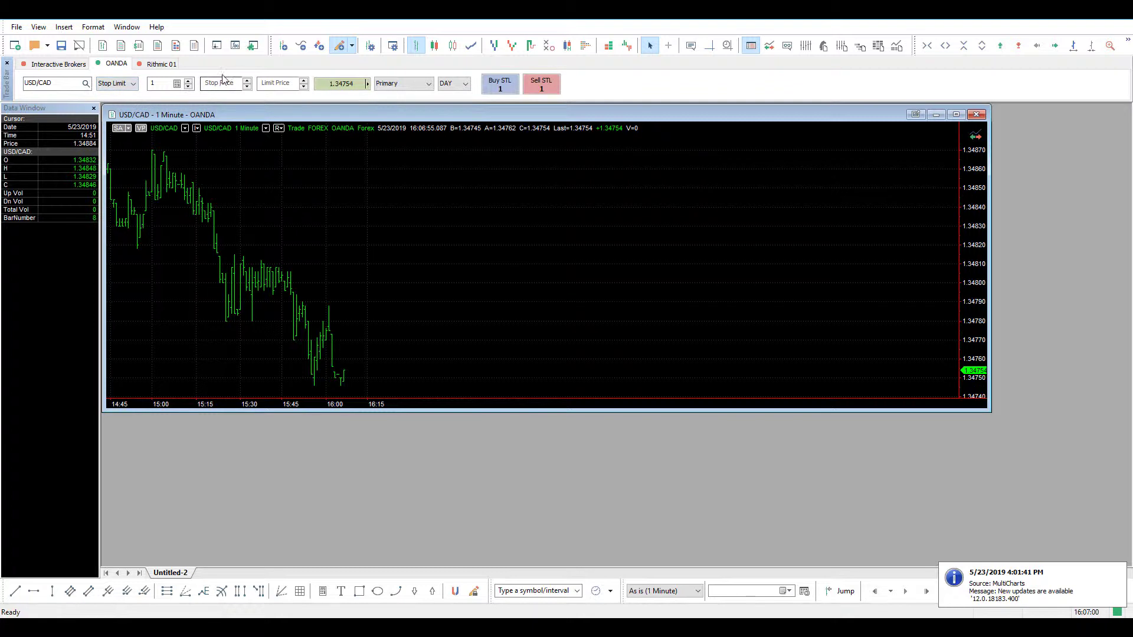
# Fill the stop and limit prices with the last price, 1.34754.
pyautogui.click(275, 84)
pyautogui.click(213, 82)
pyautogui.hotkey('shift', 'Tab')
pyautogui.hotkey('shift', 'Tab')
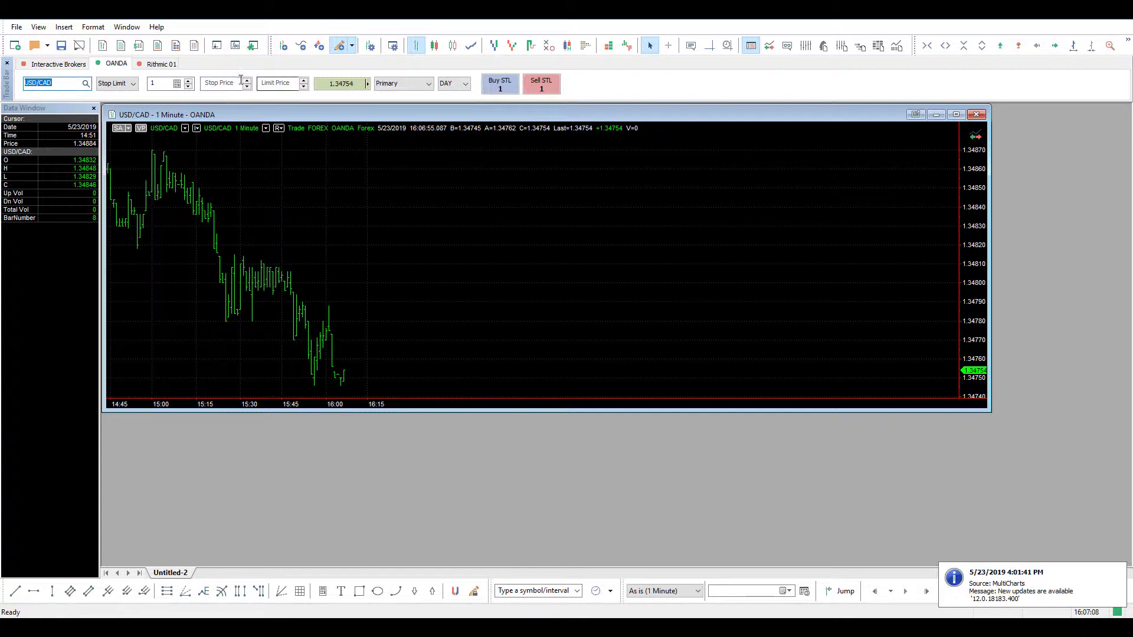
pyautogui.click(329, 82)
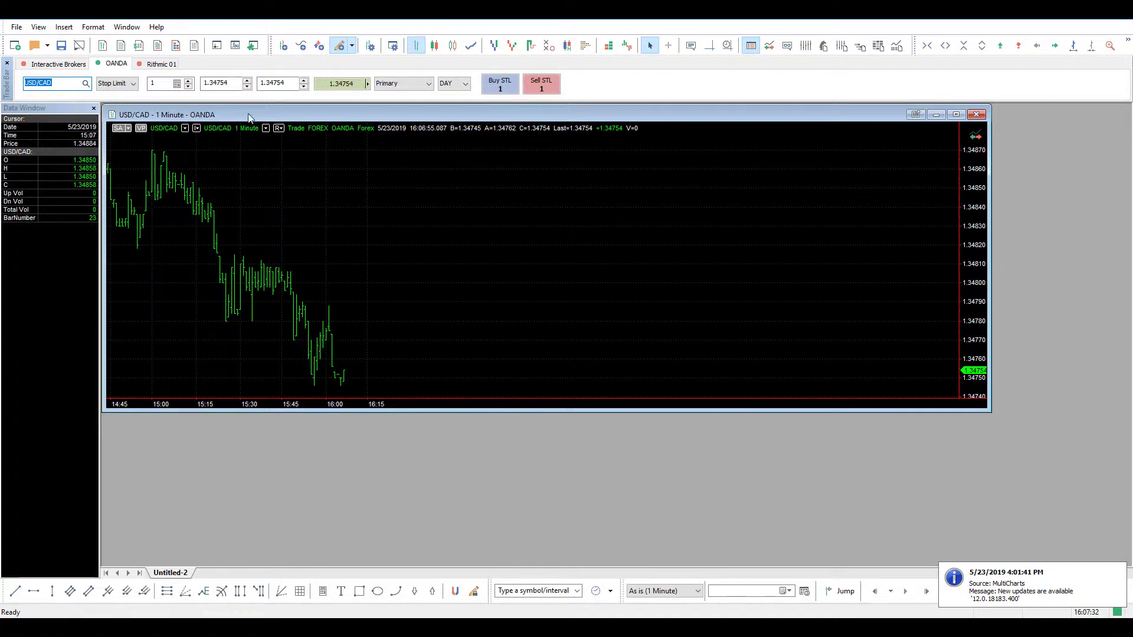
# Enable chart trading on the USD/CAD chart and review the available trading accounts.
pyautogui.click(975, 139)
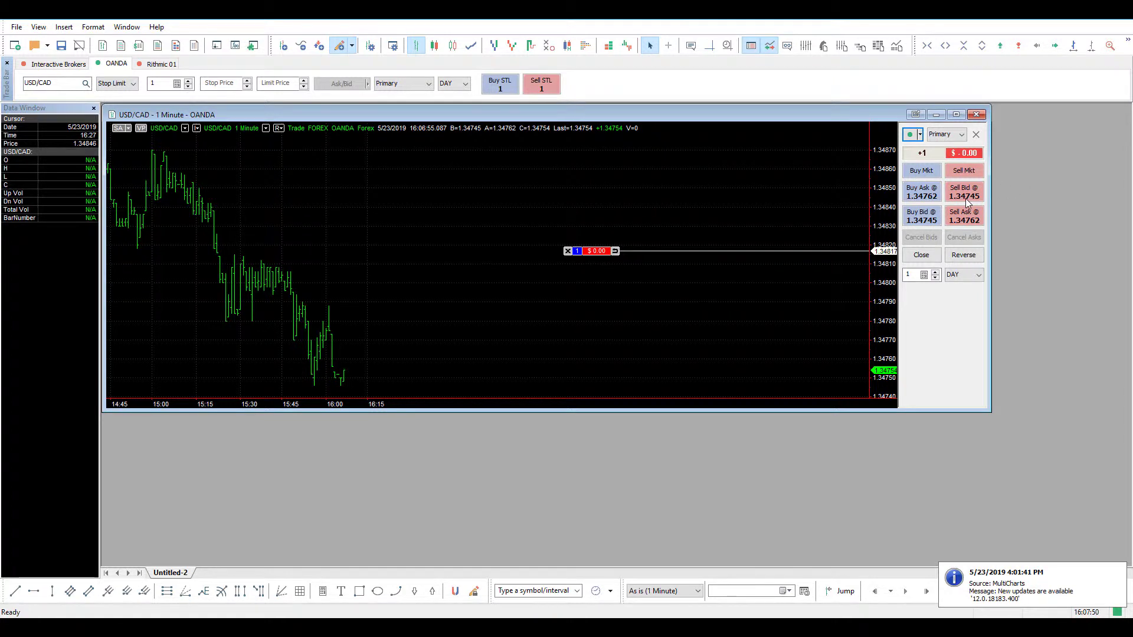
pyautogui.click(951, 142)
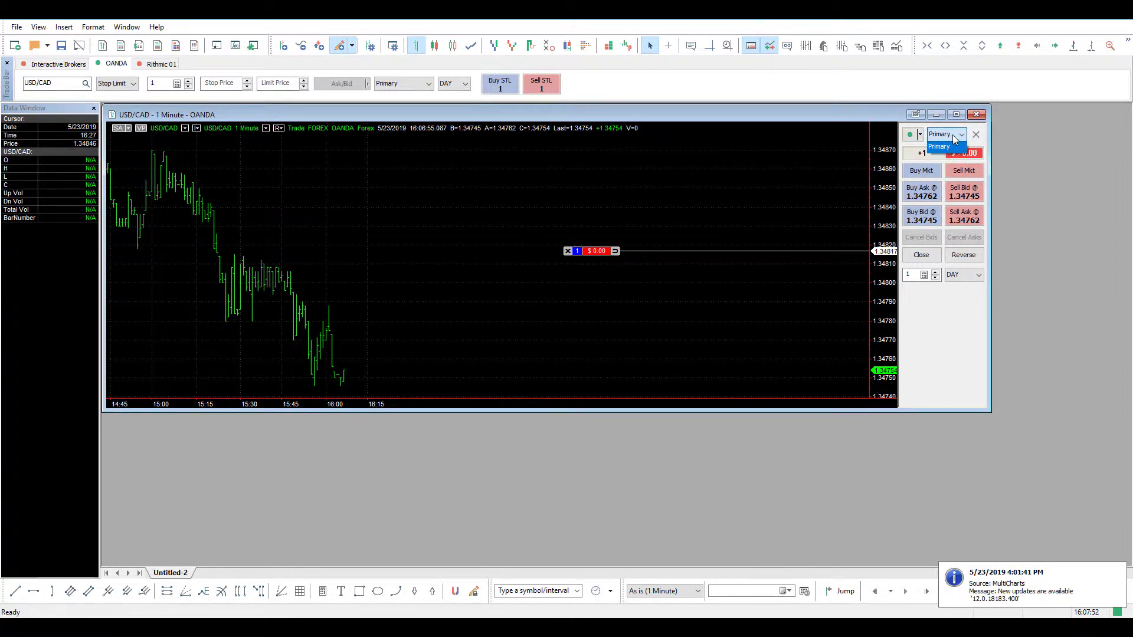
pyautogui.click(947, 154)
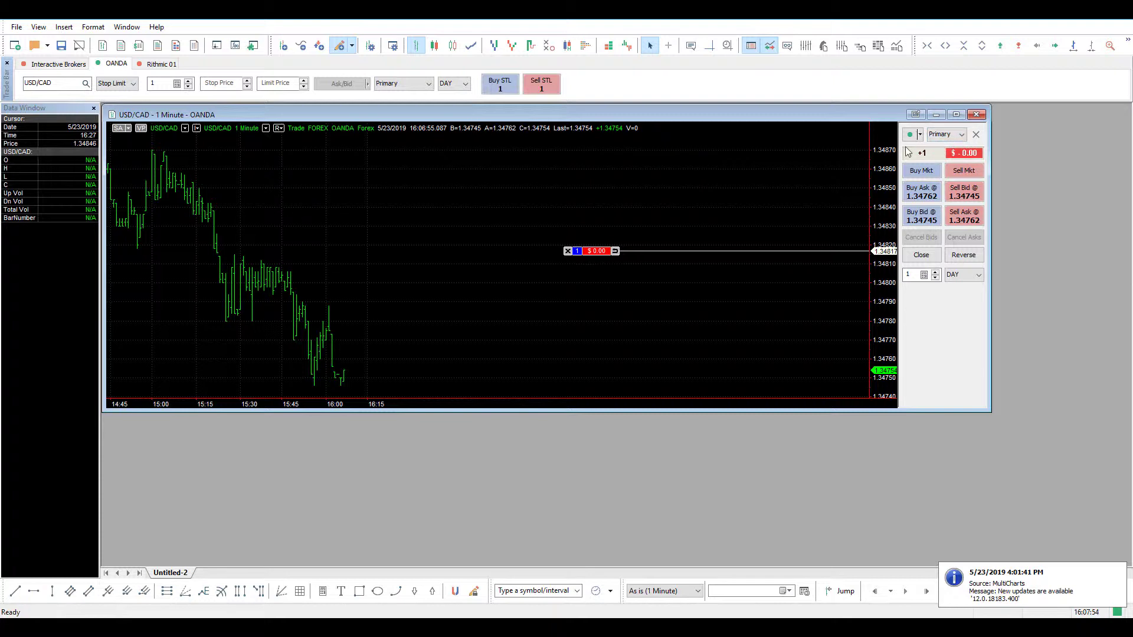
# Cycle the position P/L display through $, % and ticks, ending on ticks (-72).
pyautogui.click(925, 155)
pyautogui.click(929, 158)
pyautogui.click(930, 158)
pyautogui.click(929, 158)
pyautogui.click(931, 157)
pyautogui.click(930, 163)
pyautogui.click(935, 157)
pyautogui.click(954, 154)
# Close the 1-unit USD/CAD position at market, keeping DAY as time in force.
pyautogui.click(938, 260)
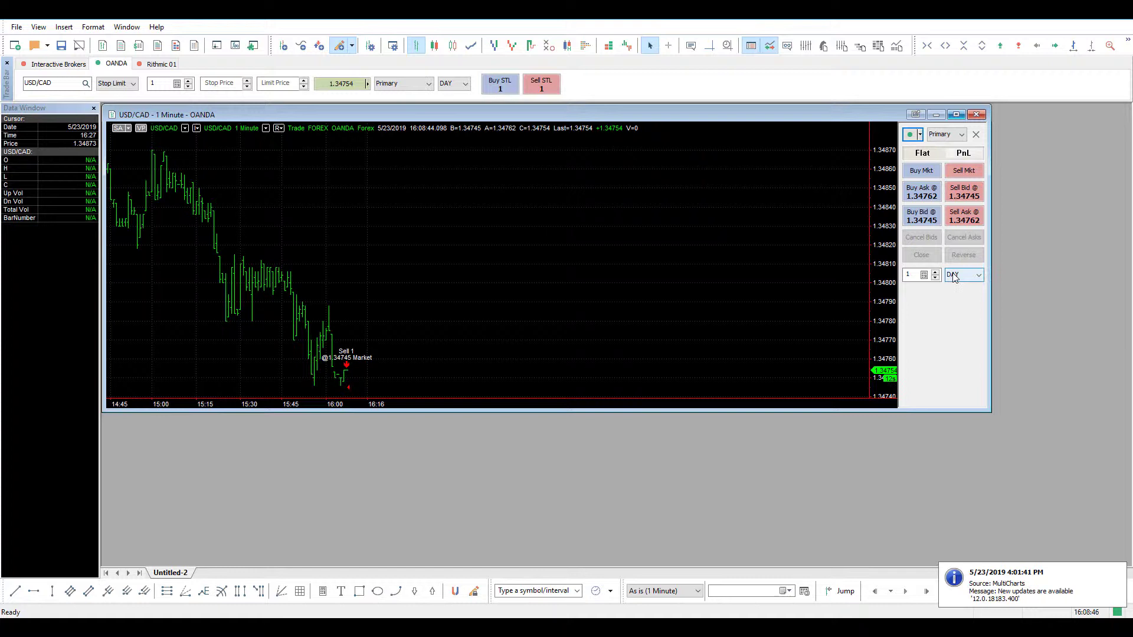
pyautogui.click(954, 276)
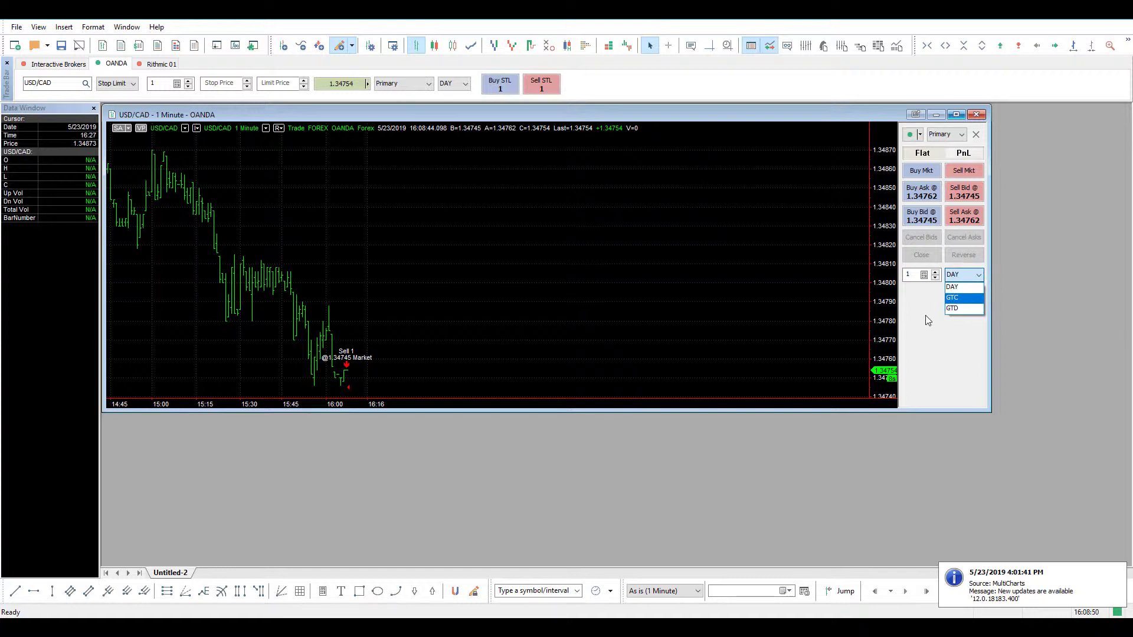
pyautogui.click(918, 275)
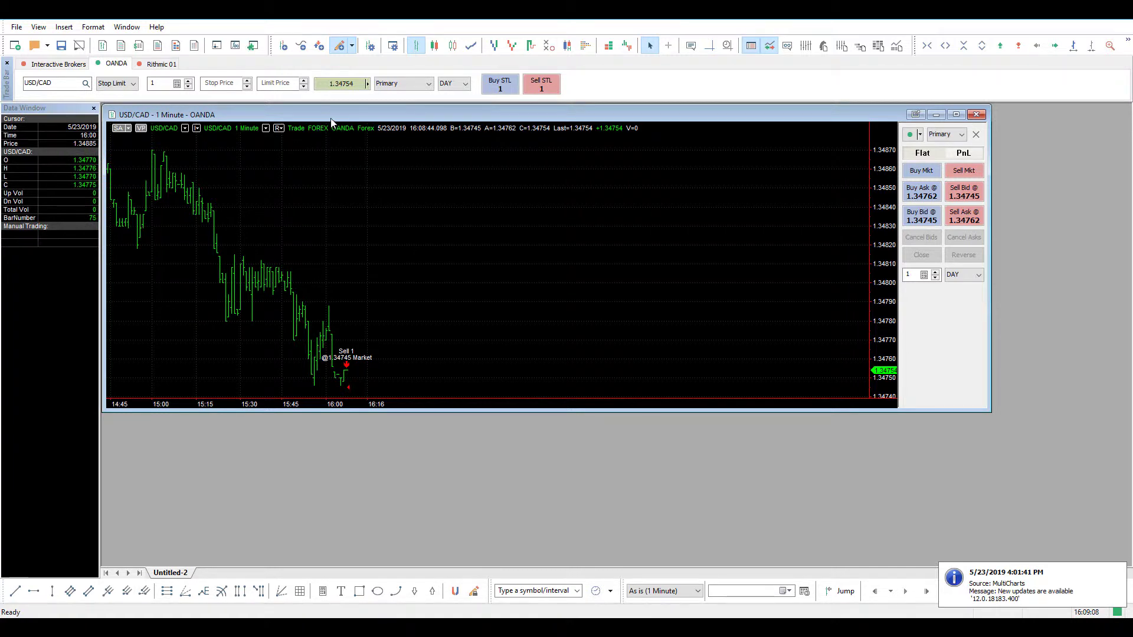
# Open a new USD/CAD OANDA depth-of-market window from the toolbar.
pyautogui.click(197, 49)
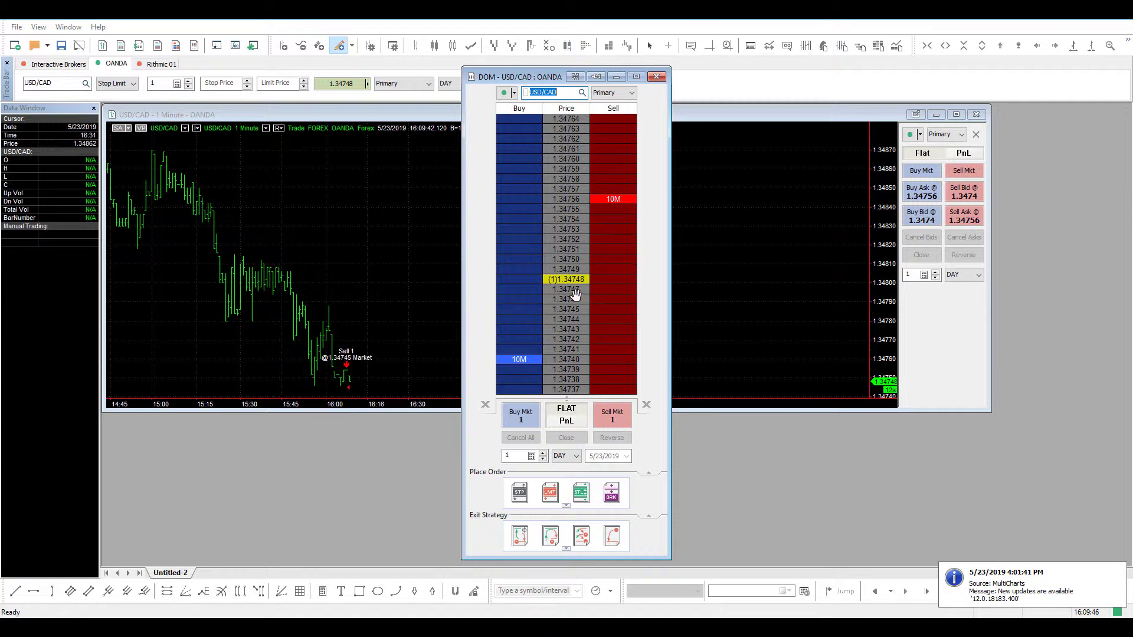
pyautogui.click(608, 183)
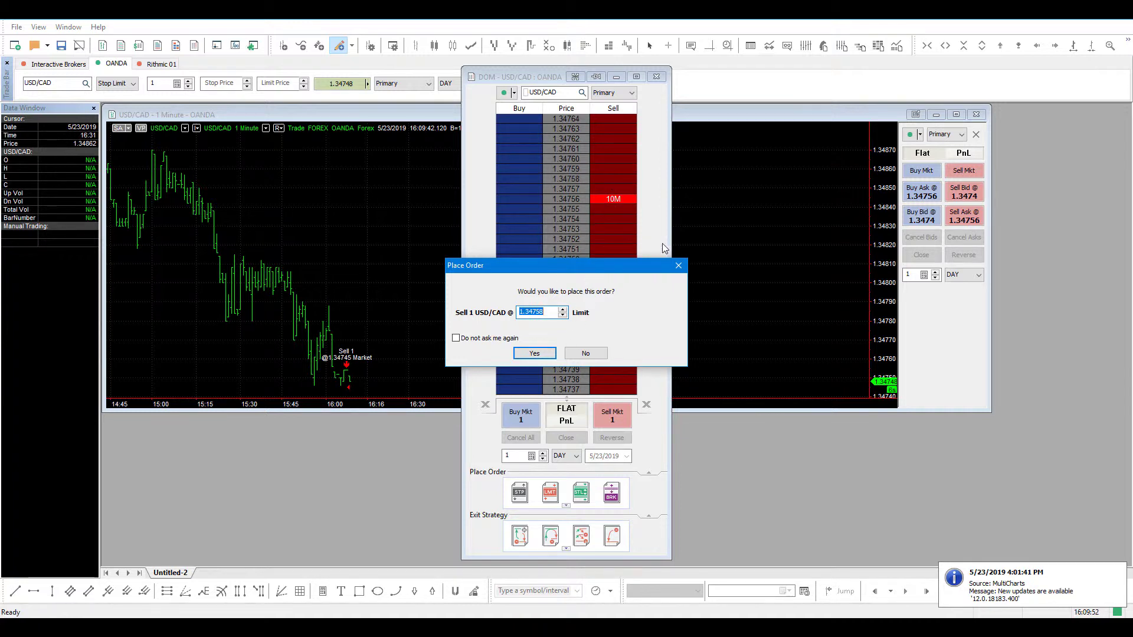
pyautogui.click(676, 265)
pyautogui.click(520, 190)
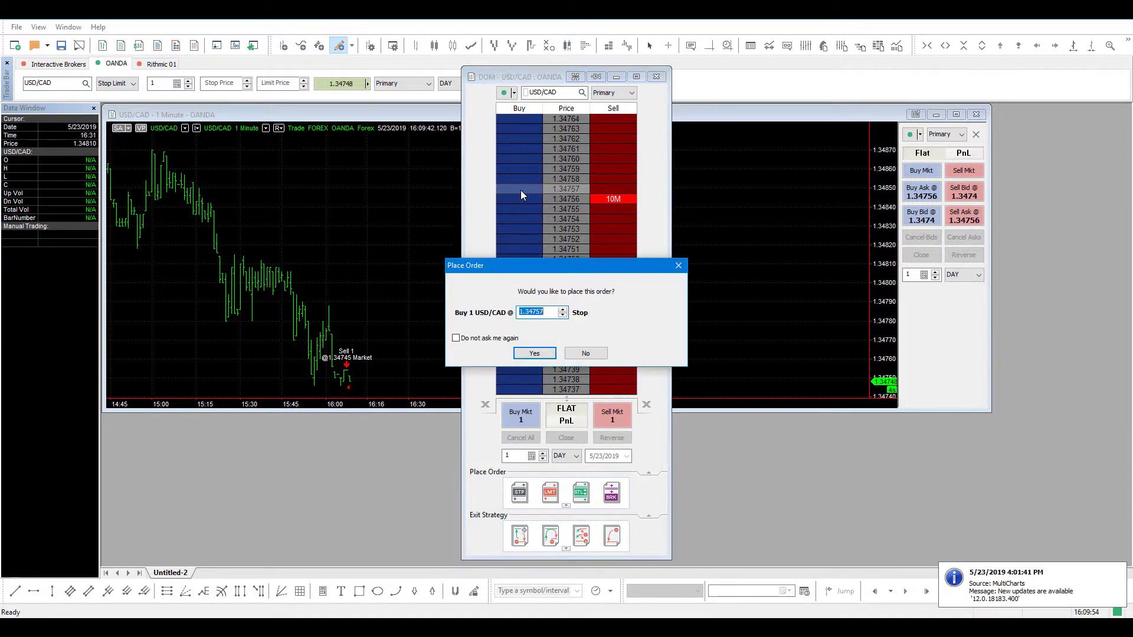
pyautogui.click(586, 353)
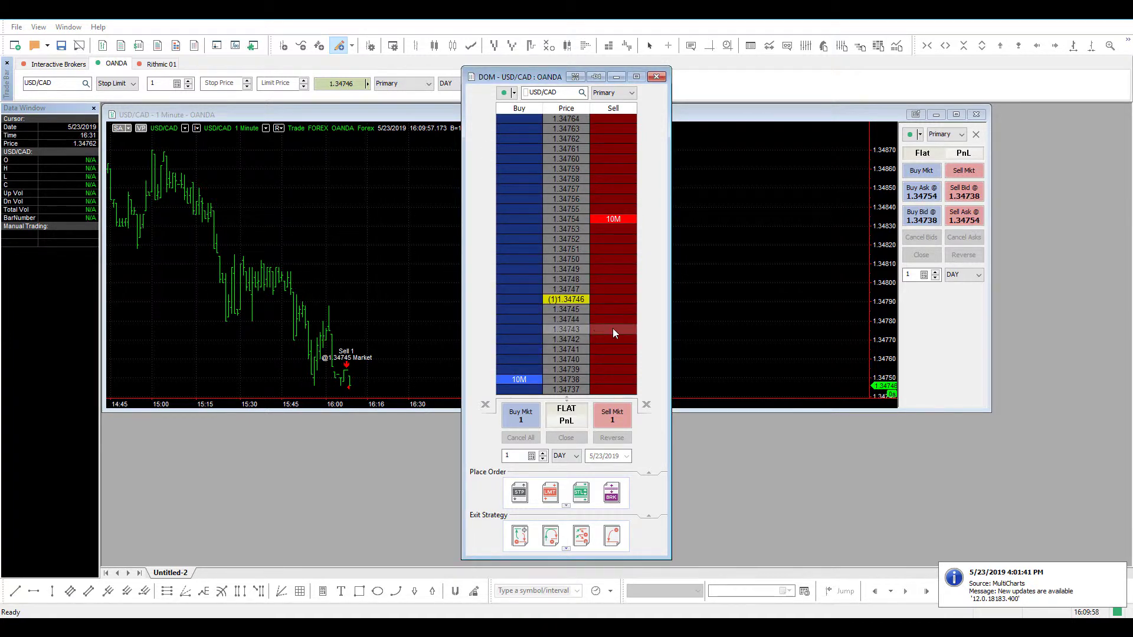
pyautogui.click(613, 328)
pyautogui.click(596, 357)
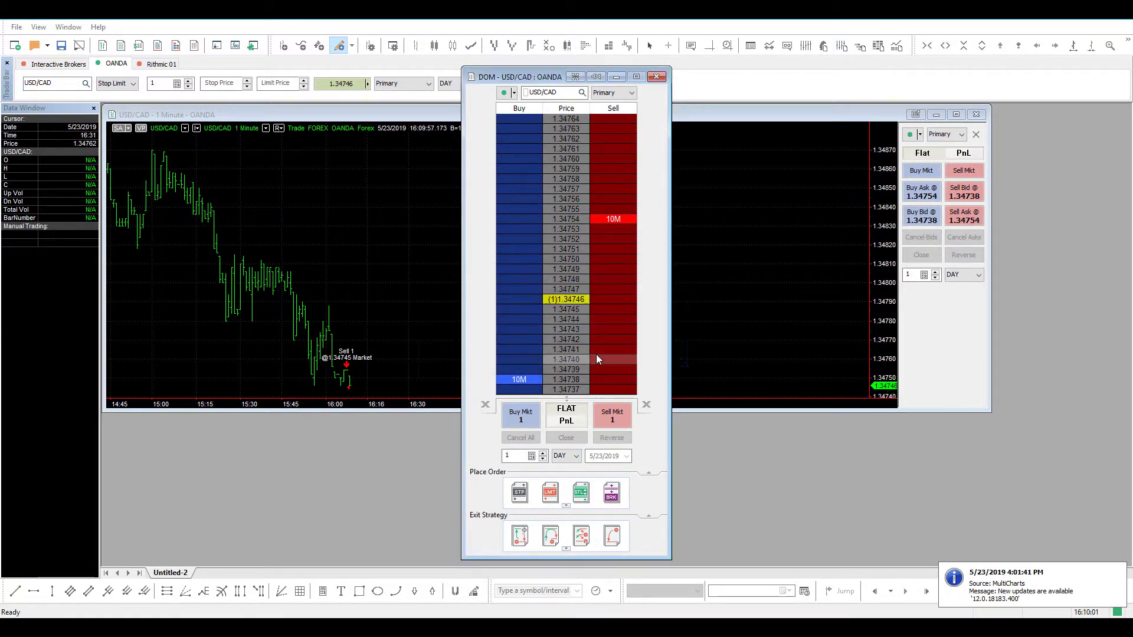
pyautogui.click(513, 319)
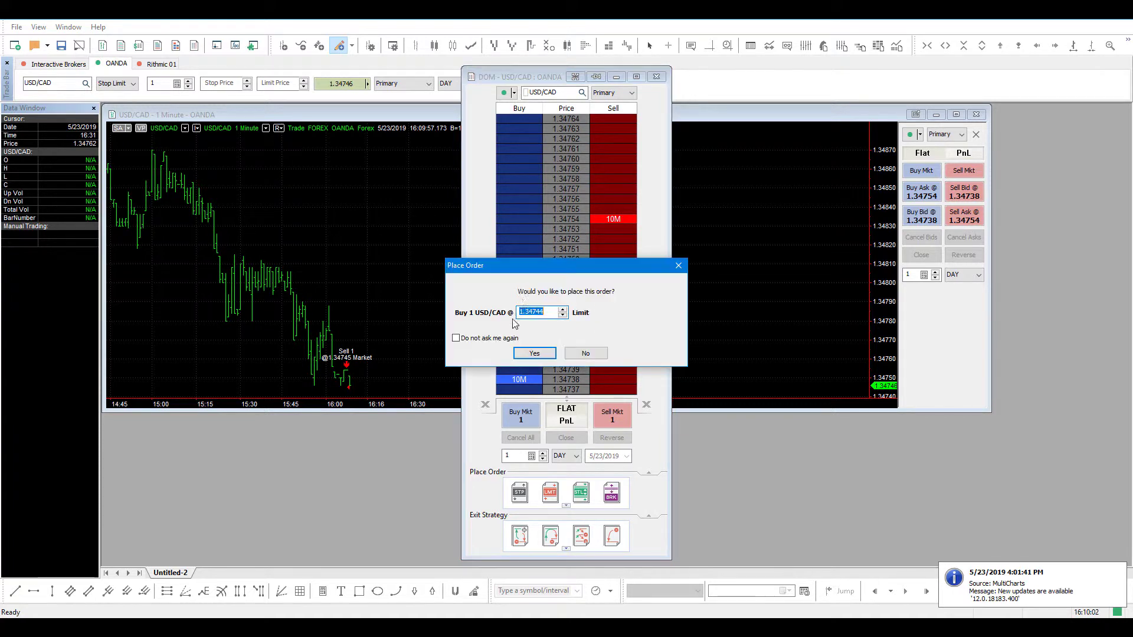
pyautogui.click(584, 353)
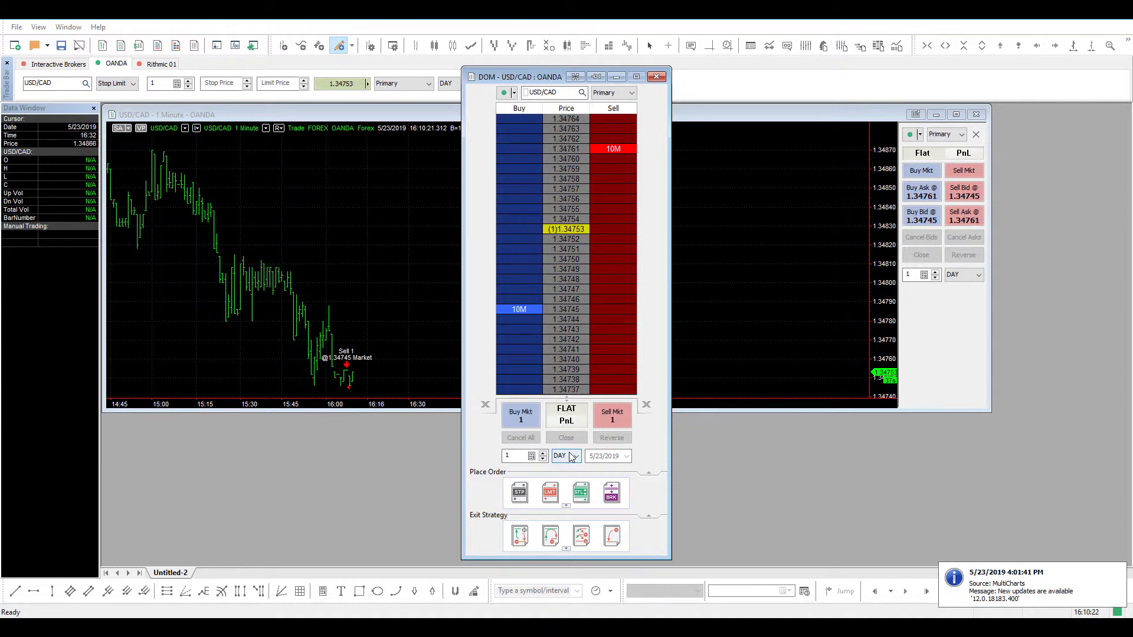
pyautogui.doubleClick(520, 457)
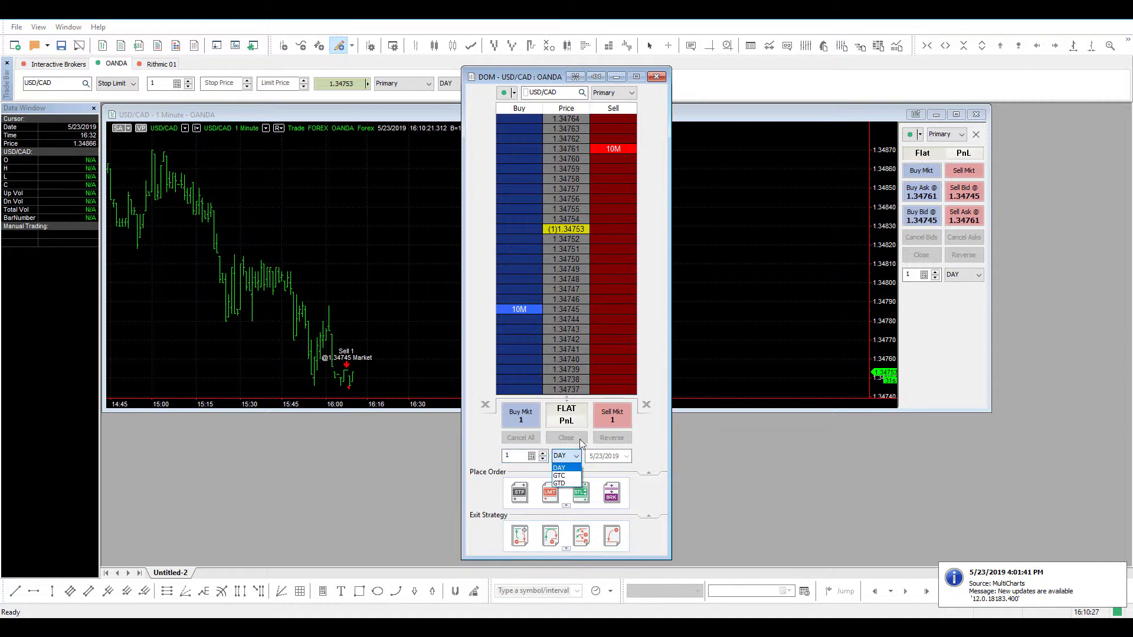
pyautogui.click(559, 462)
pyautogui.click(525, 456)
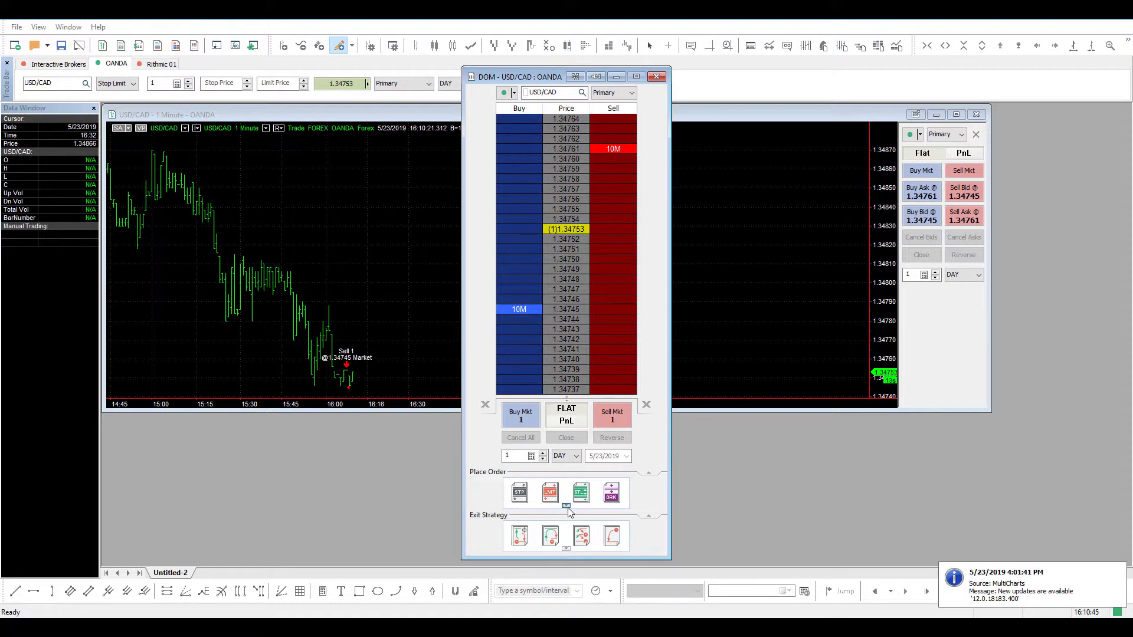
pyautogui.click(567, 507)
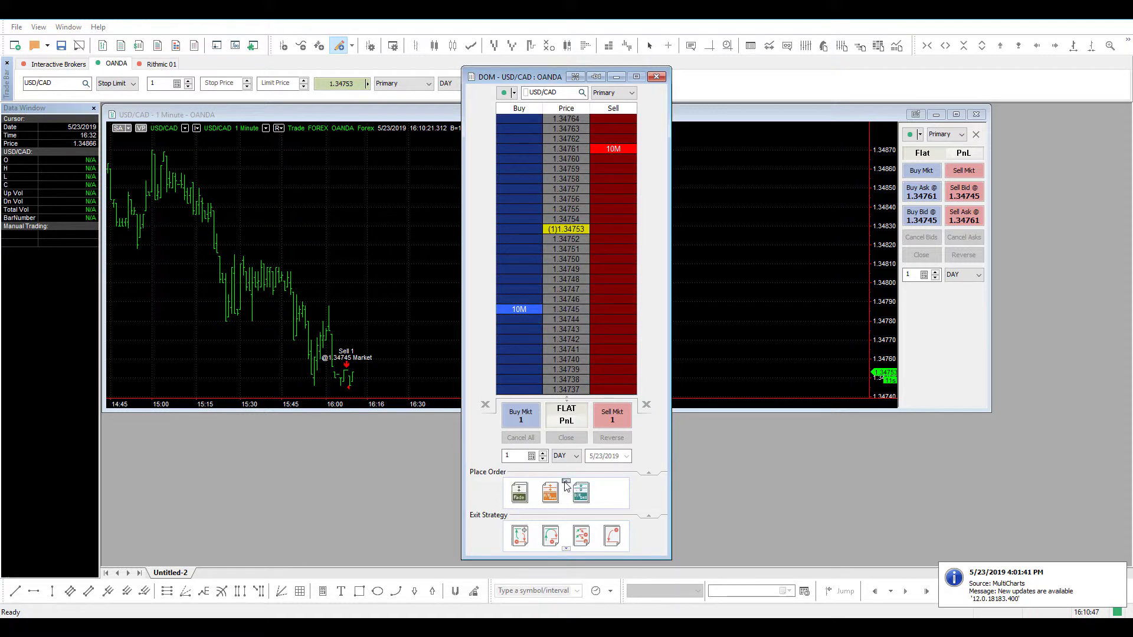
pyautogui.click(566, 482)
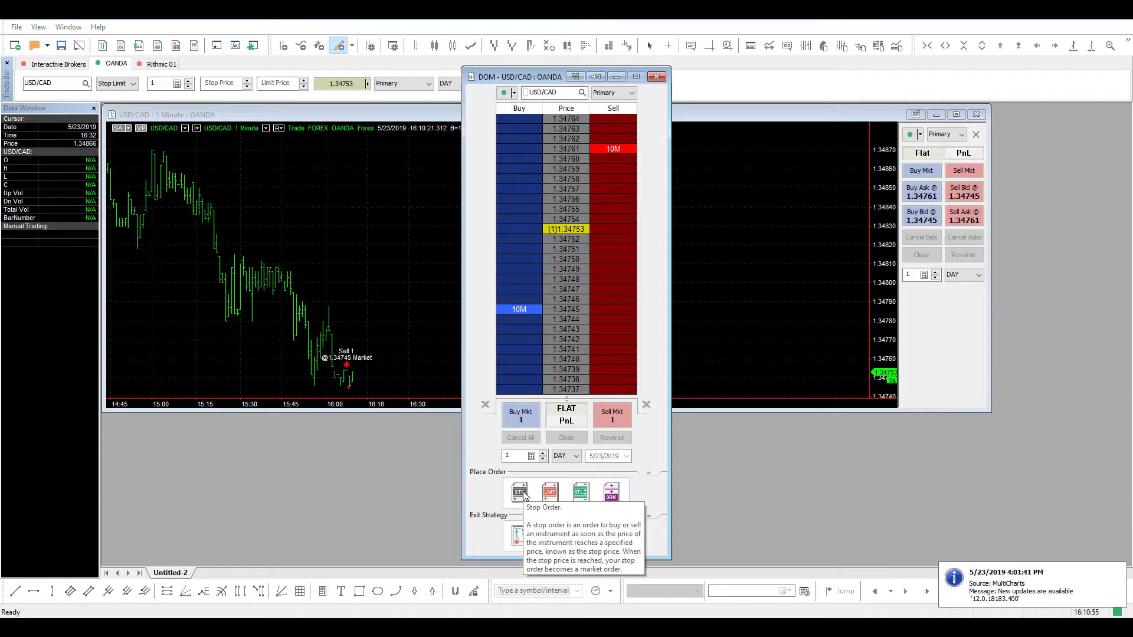
# Drop a 1-unit buy stop at 1.34758 on the DOM, confirm it, and move the DOM left.
pyautogui.moveTo(520, 494)
pyautogui.mouseDown()
pyautogui.moveTo(527, 304)
pyautogui.moveTo(549, 193)
pyautogui.mouseUp()
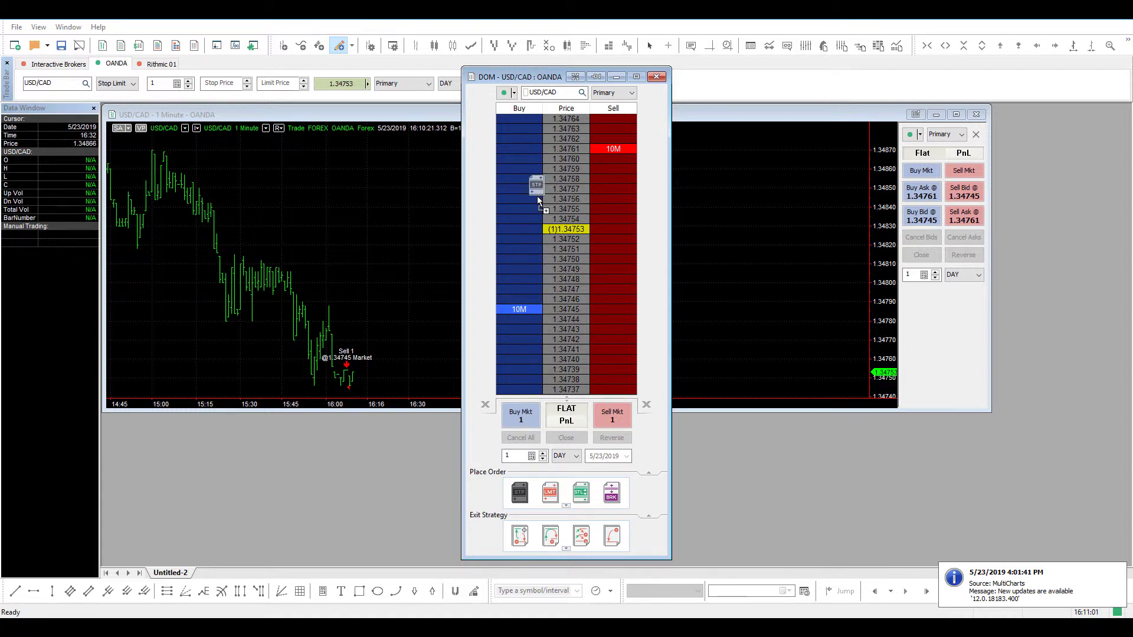
pyautogui.moveTo(548, 193)
pyautogui.mouseDown()
pyautogui.moveTo(541, 164)
pyautogui.moveTo(529, 199)
pyautogui.mouseUp()
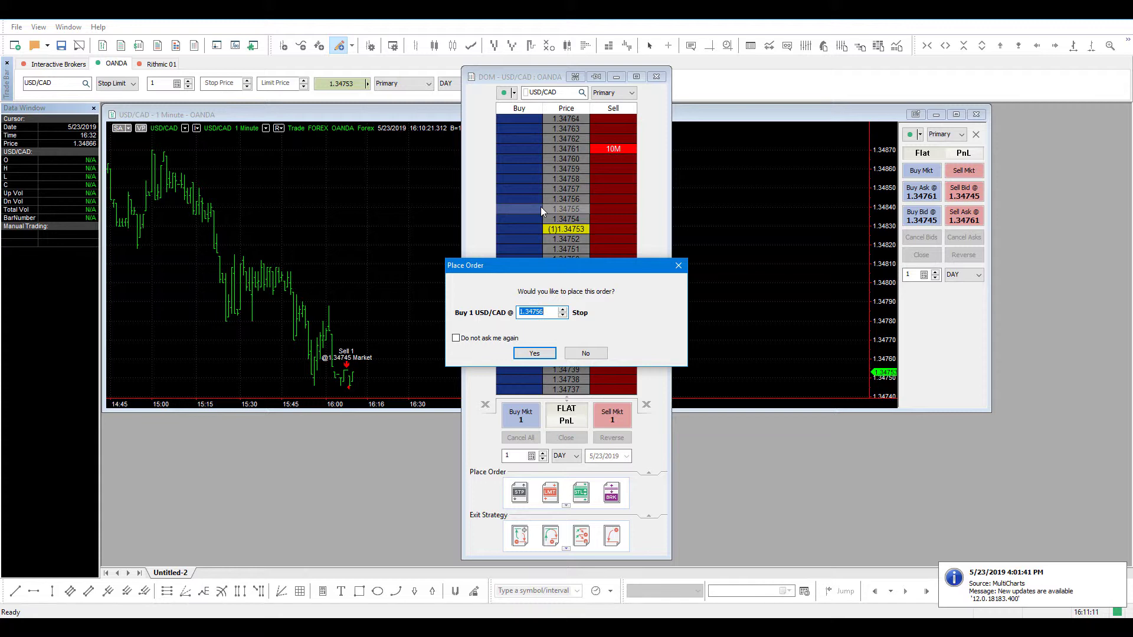
pyautogui.click(535, 353)
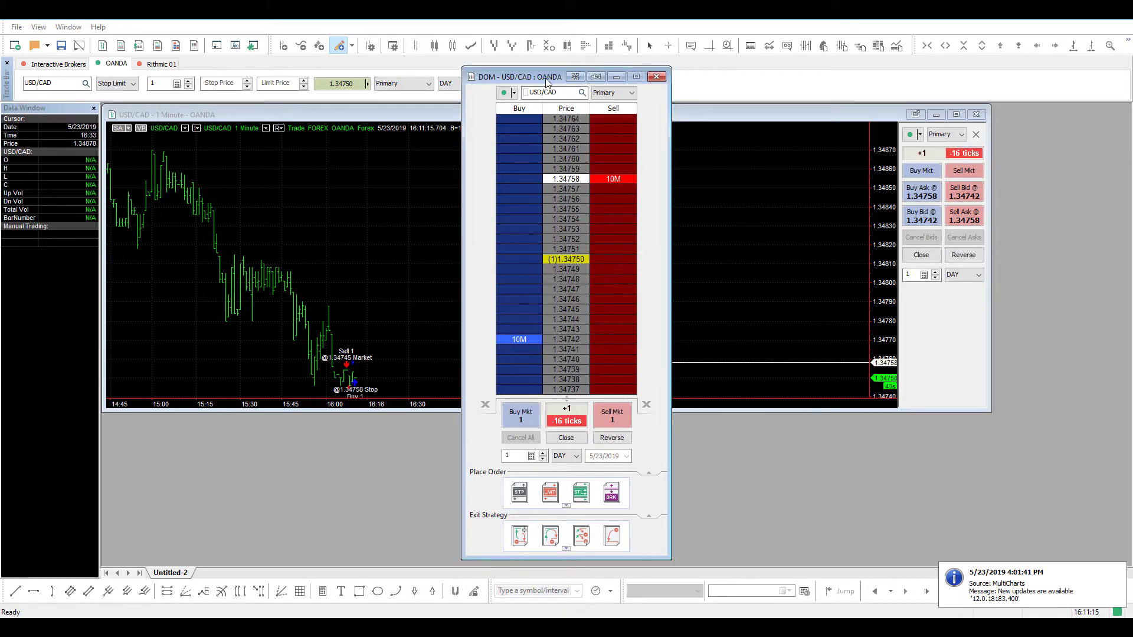
pyautogui.moveTo(547, 81); pyautogui.dragTo(279, 99)
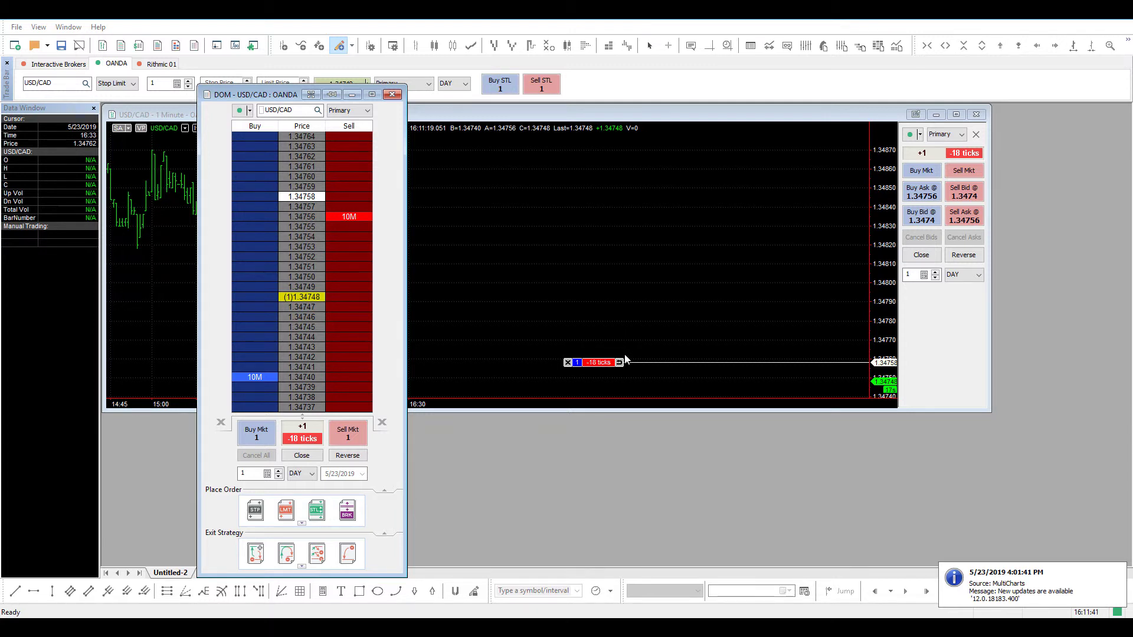
# From the chart's position tag, reverse the long USD/CAD position to short, then close it.
pyautogui.click(626, 113)
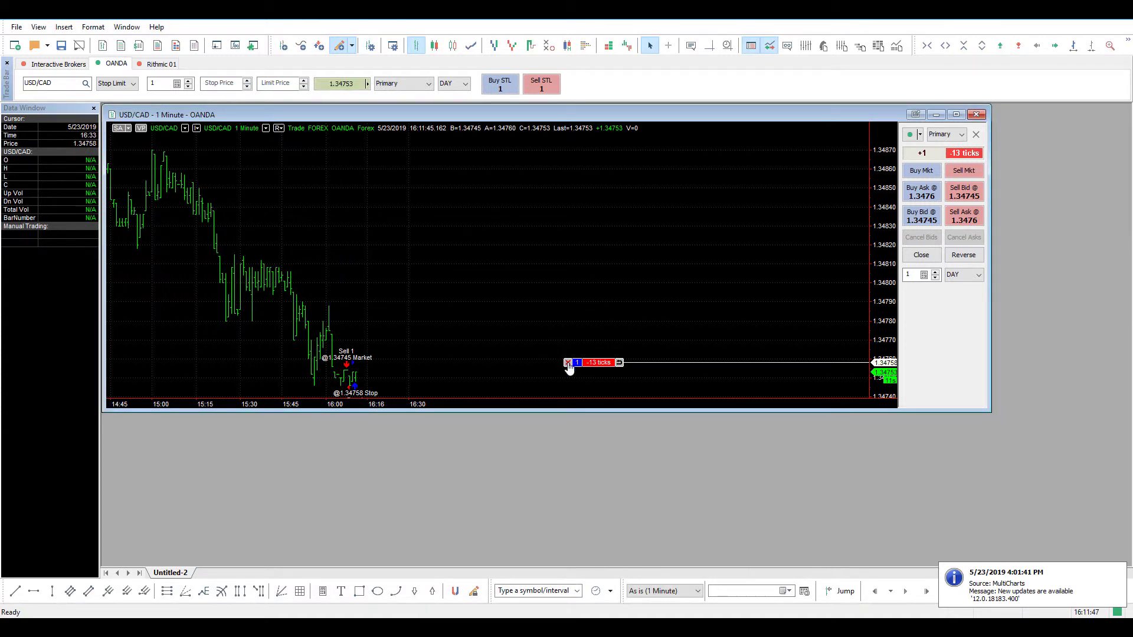
pyautogui.click(620, 364)
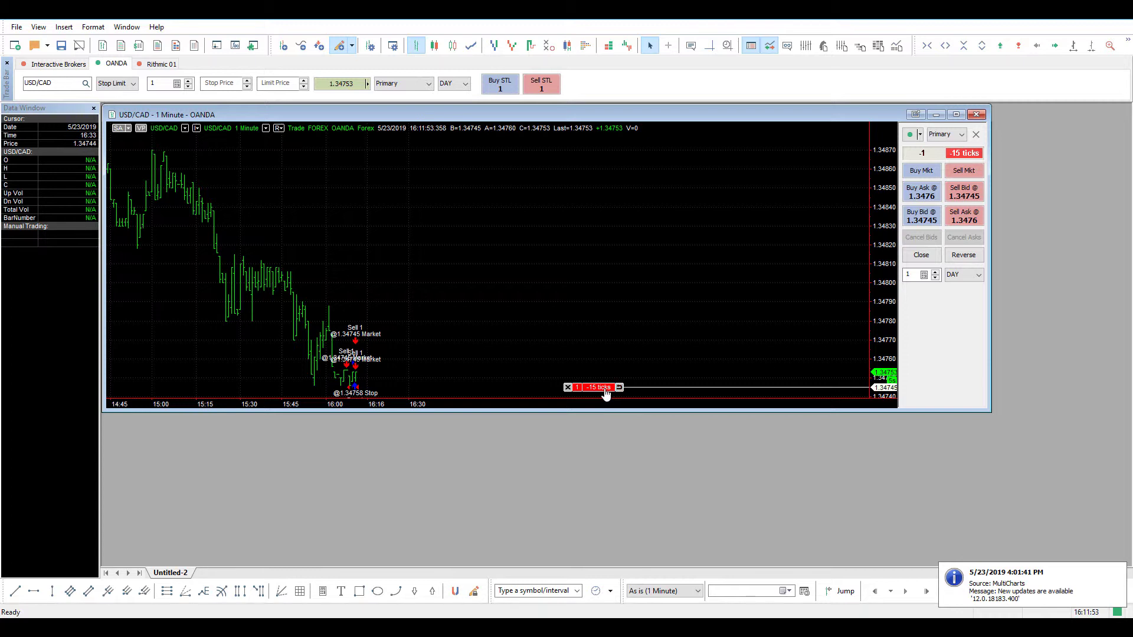
pyautogui.click(568, 387)
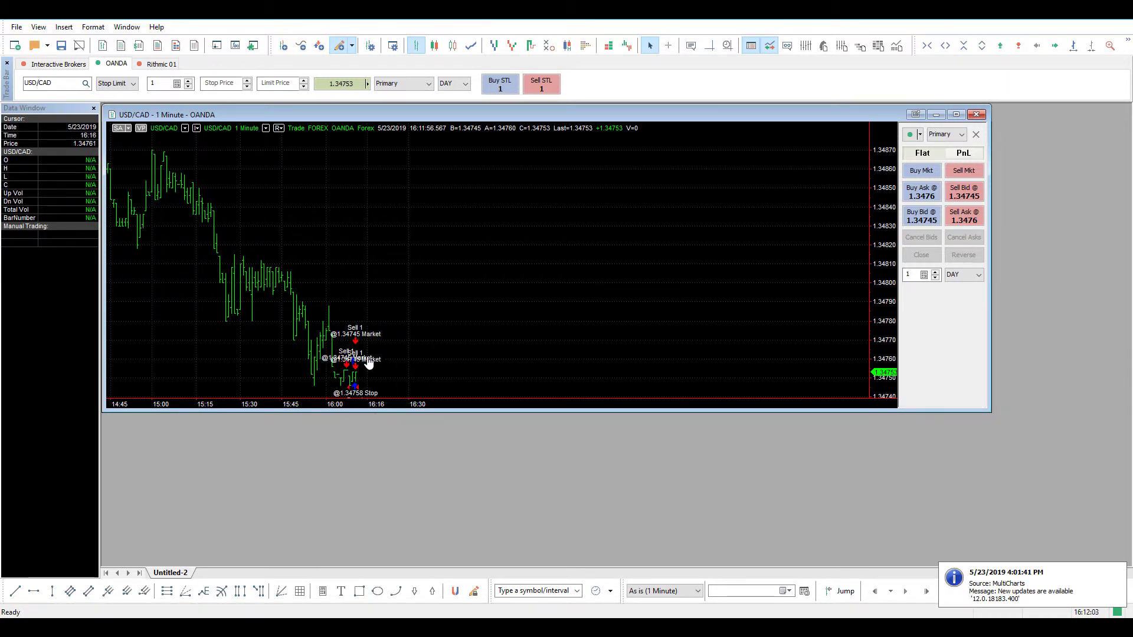
pyautogui.scroll(5, 368, 363)
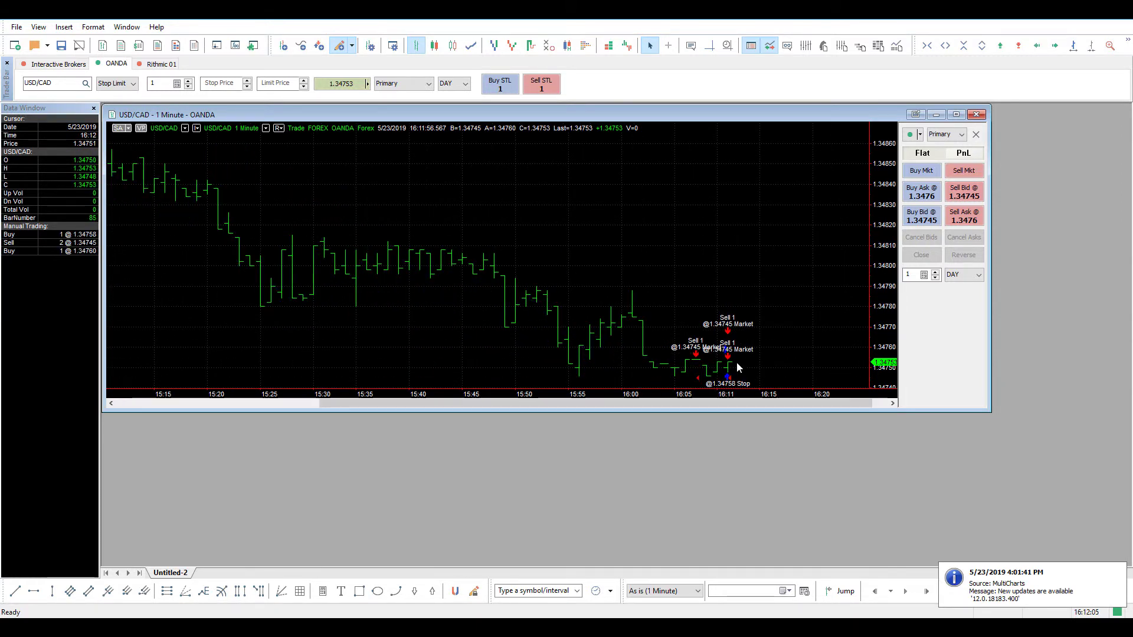
pyautogui.scroll(3, 739, 361)
# Zoom the USD/CAD chart in on the 16:05–16:12 buy and sell trade markers.
pyautogui.click(731, 328)
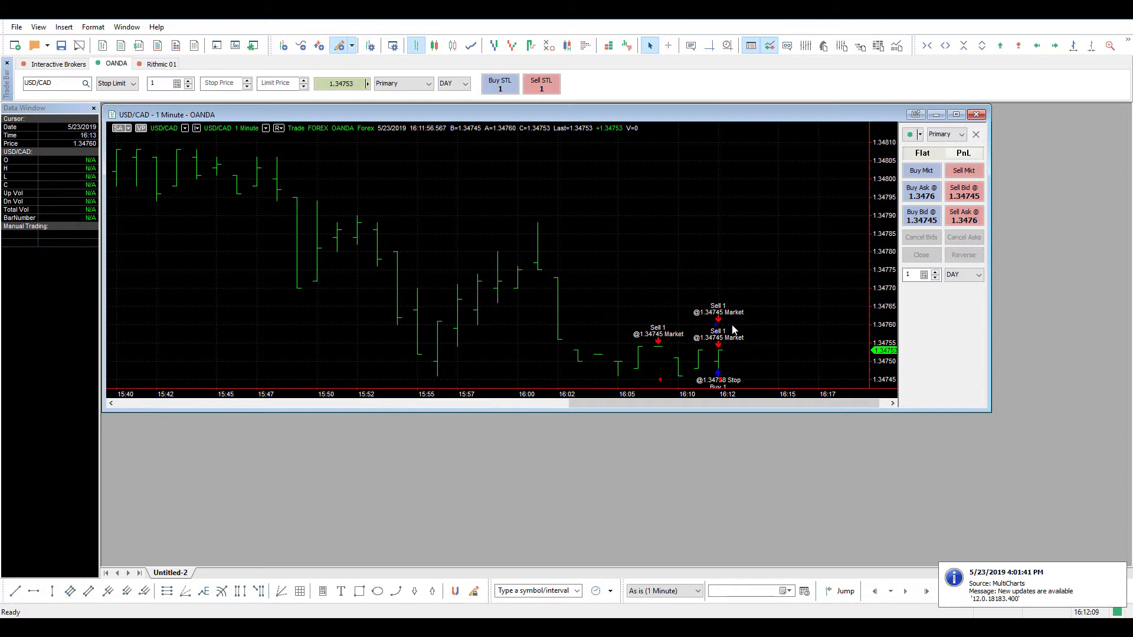
pyautogui.scroll(-1, 739, 361)
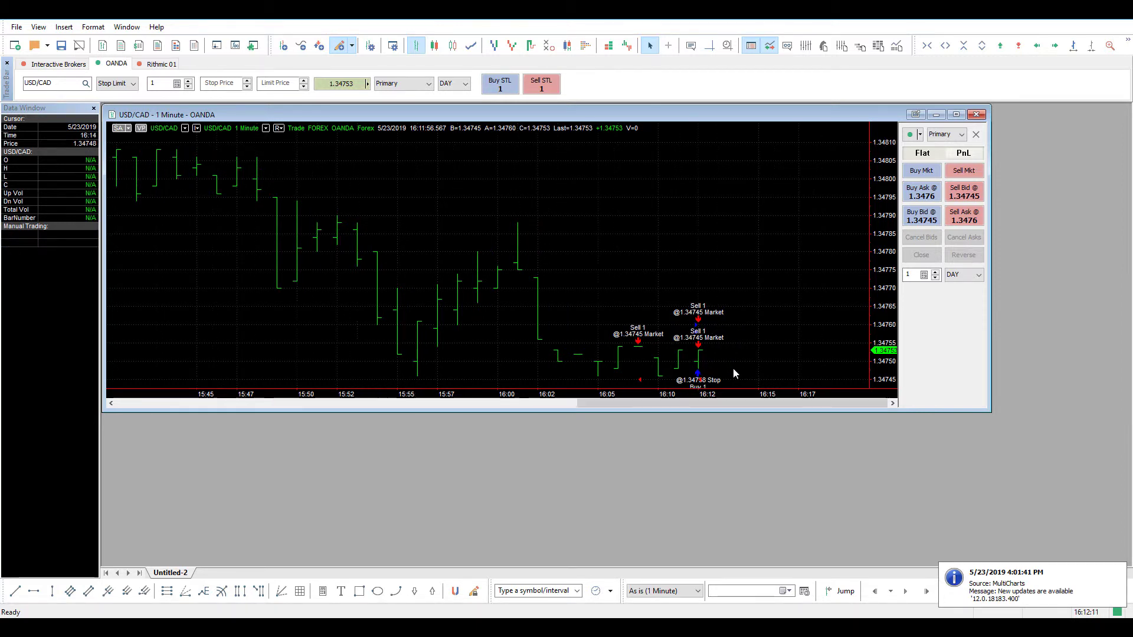
pyautogui.scroll(1, 667, 338)
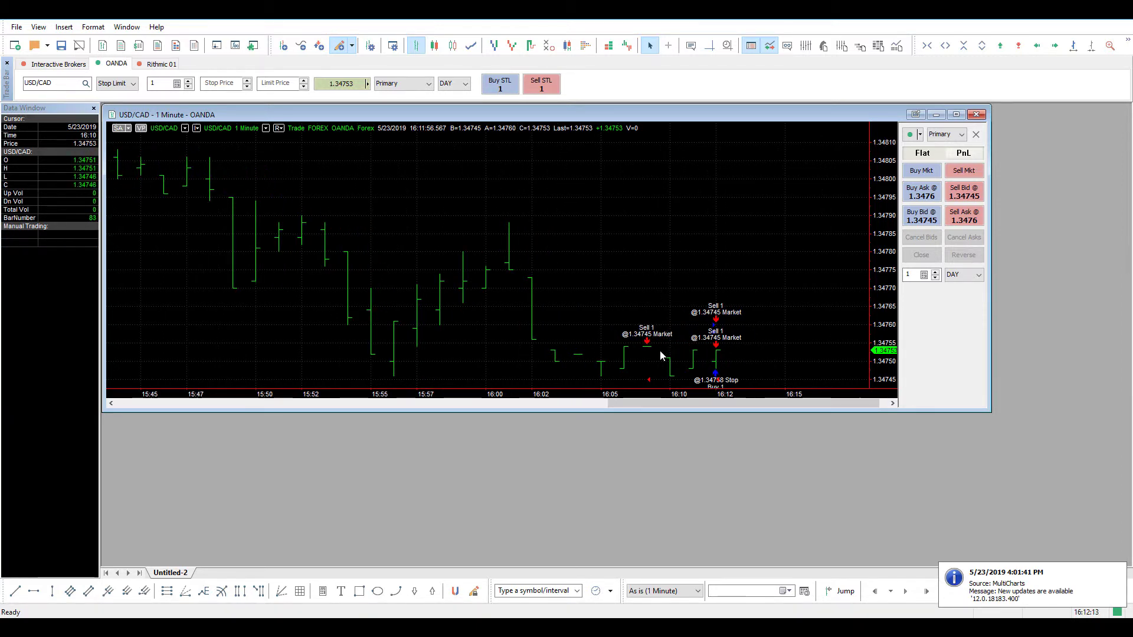
pyautogui.scroll(1, 660, 351)
pyautogui.scroll(2, 770, 358)
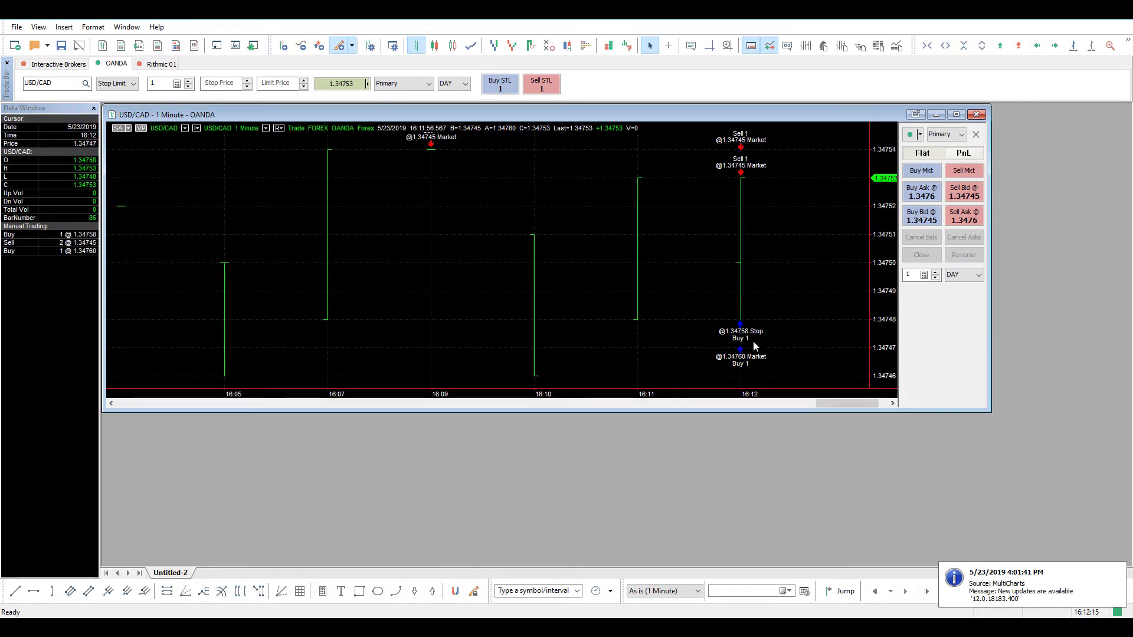
pyautogui.scroll(1, 735, 293)
pyautogui.scroll(-1, 705, 294)
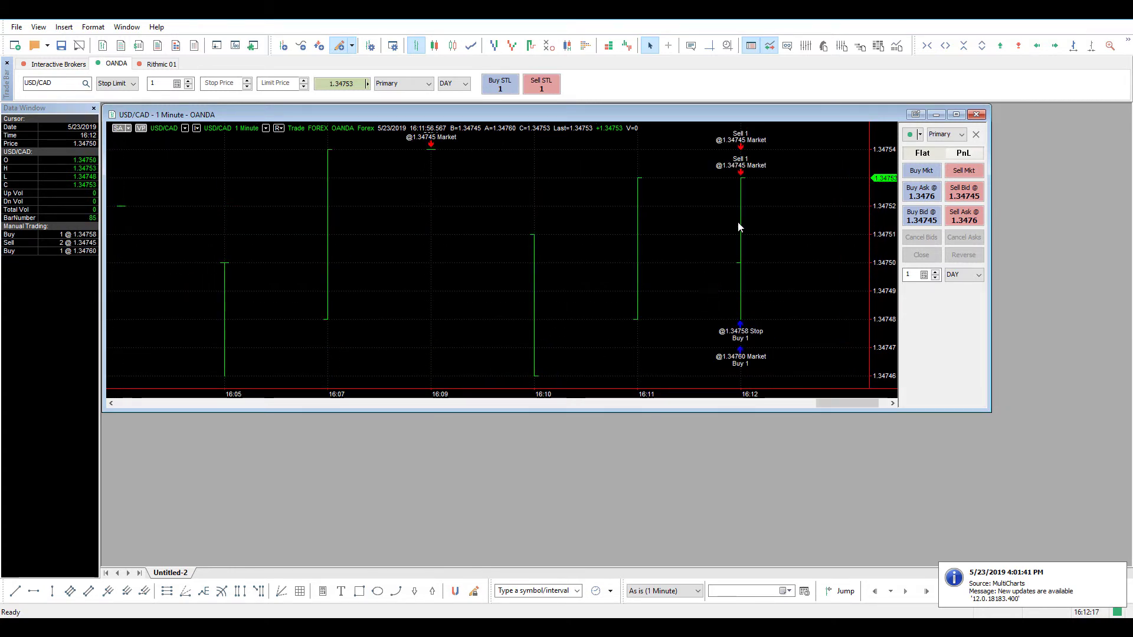